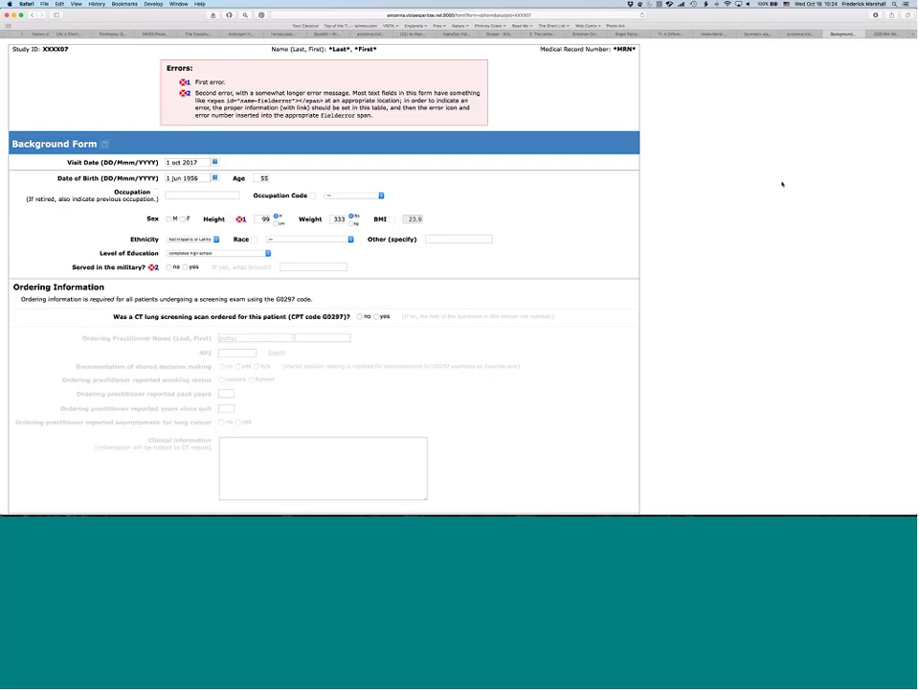
- Reload the Background Form with &debug=1 added to its web address
click(566, 15)
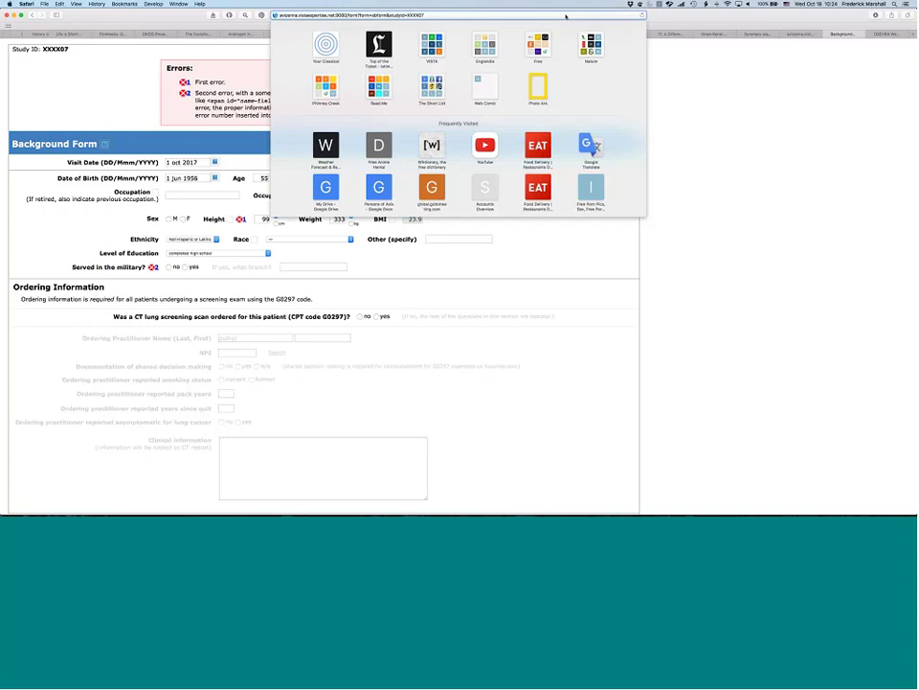
text(&debug=1)
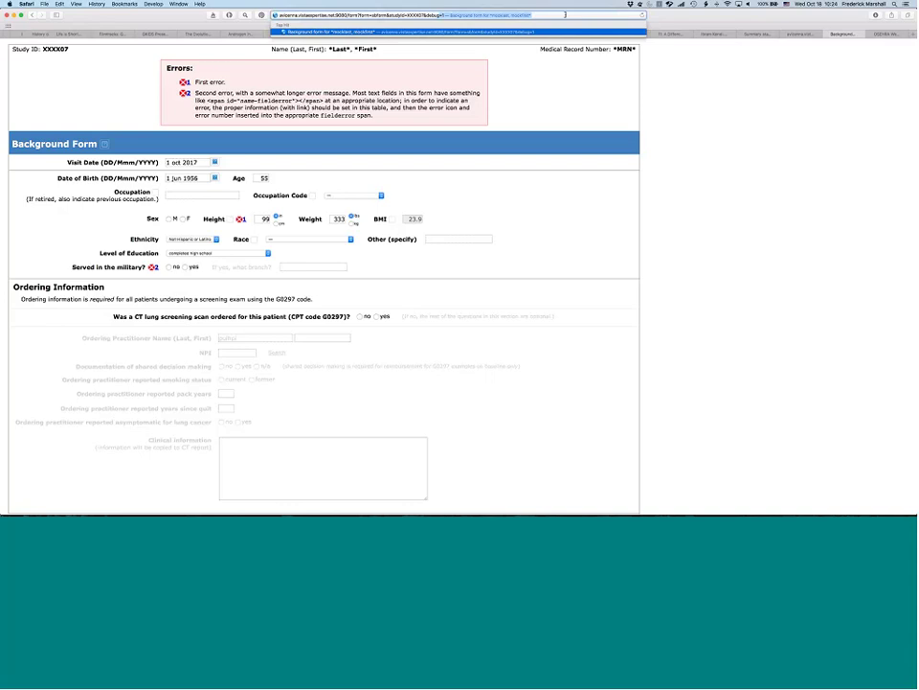
key(Return)
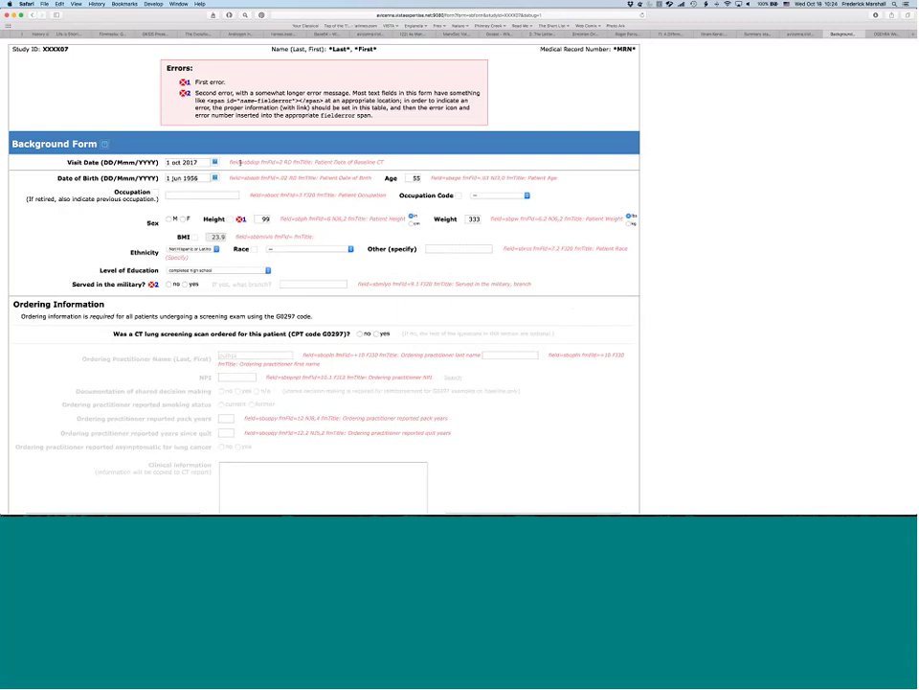
- Highlight the Visit Date annotation's variable name, field number and title, plus the type code in the Patient Height annotation
double_click(252, 162)
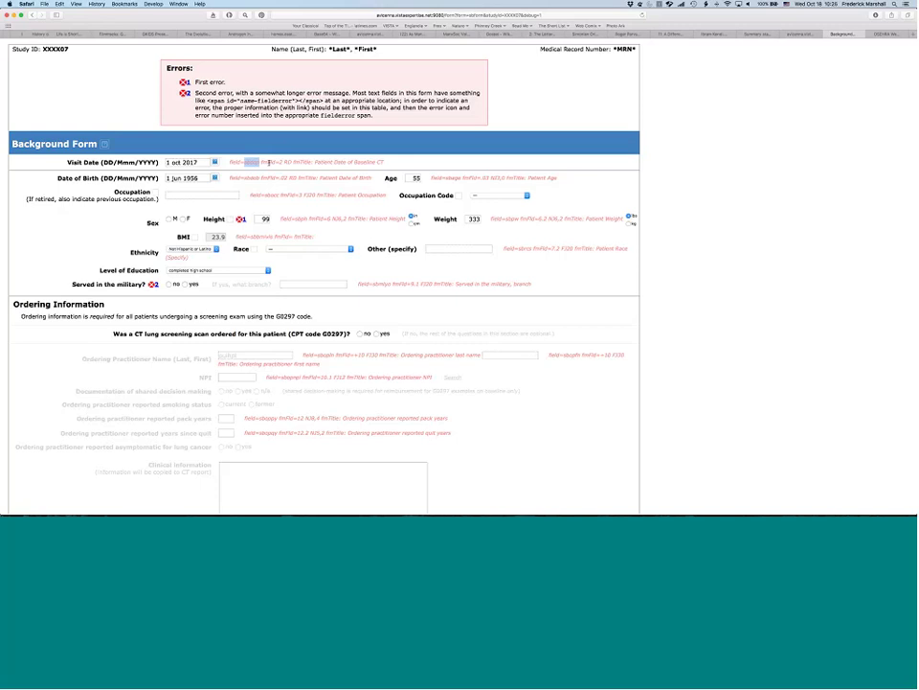
double_click(269, 163)
click(294, 163)
drag(313, 162, 383, 161)
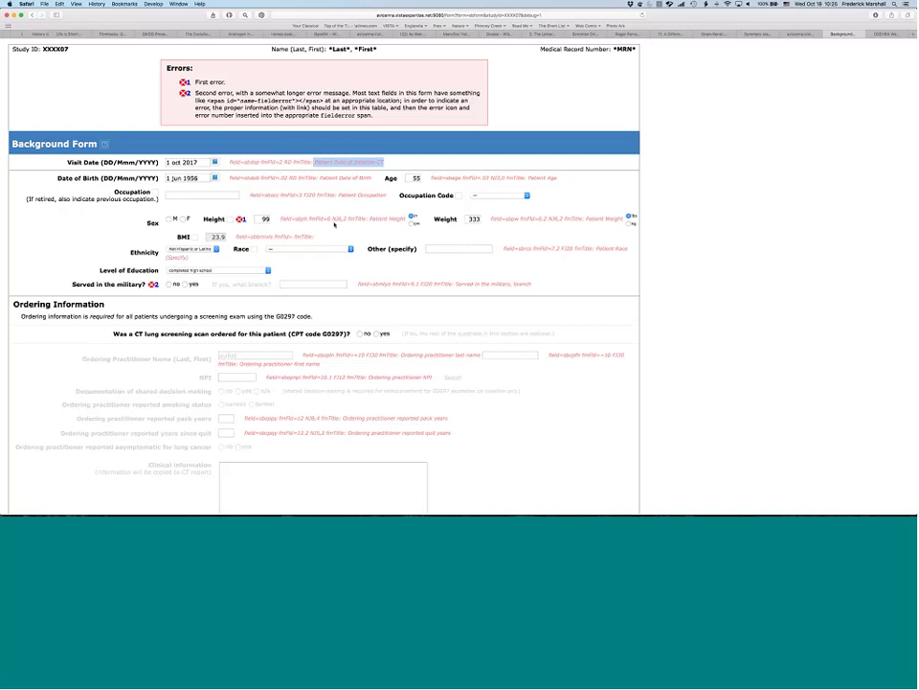
drag(335, 224, 345, 219)
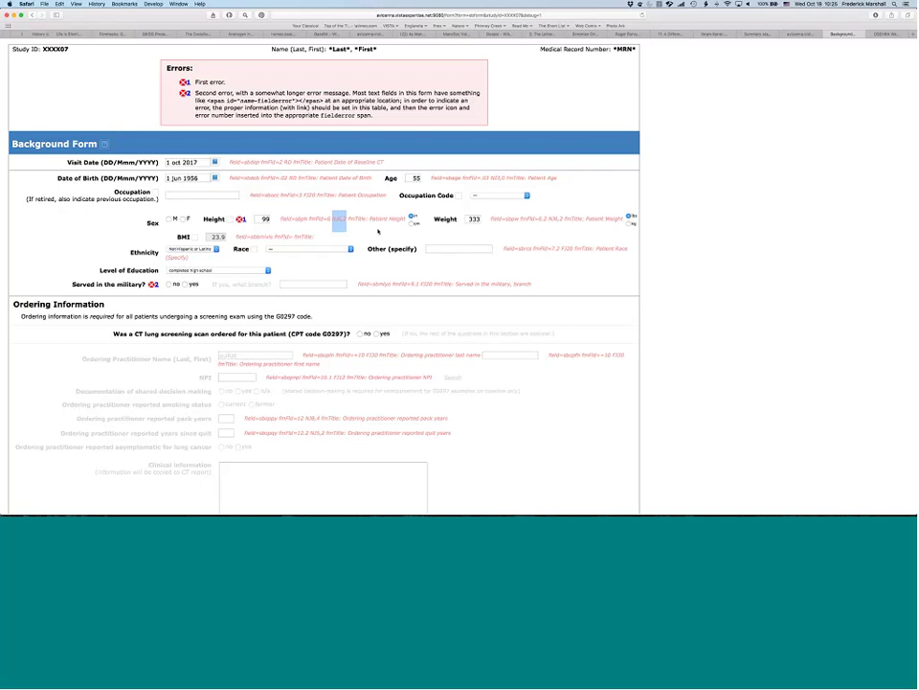
click(675, 223)
- Reload the form with debug=2 in its address and examine the annotations through the Medical Conditions section
click(562, 16)
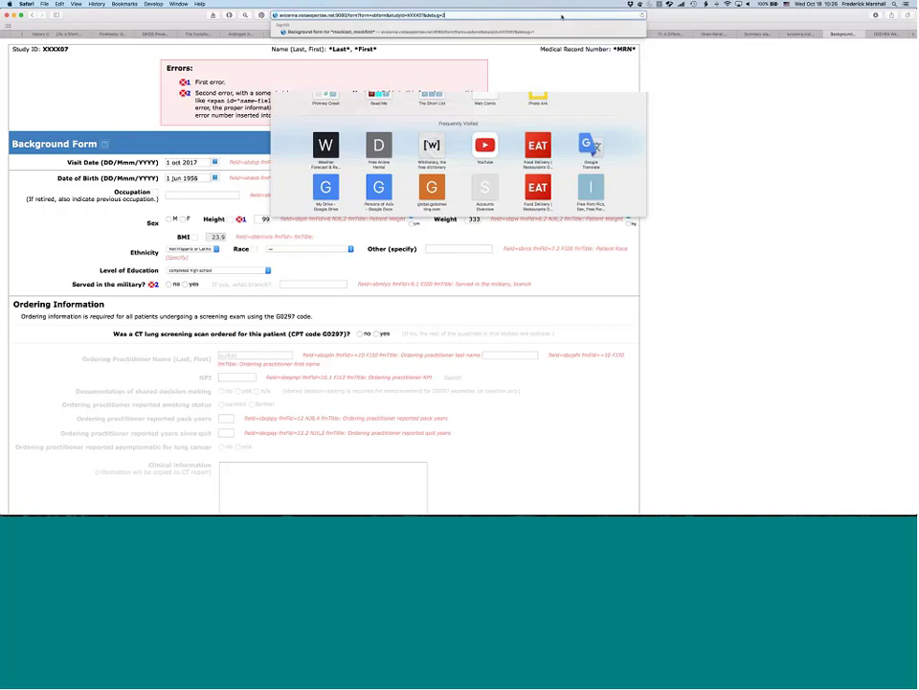
key(Return)
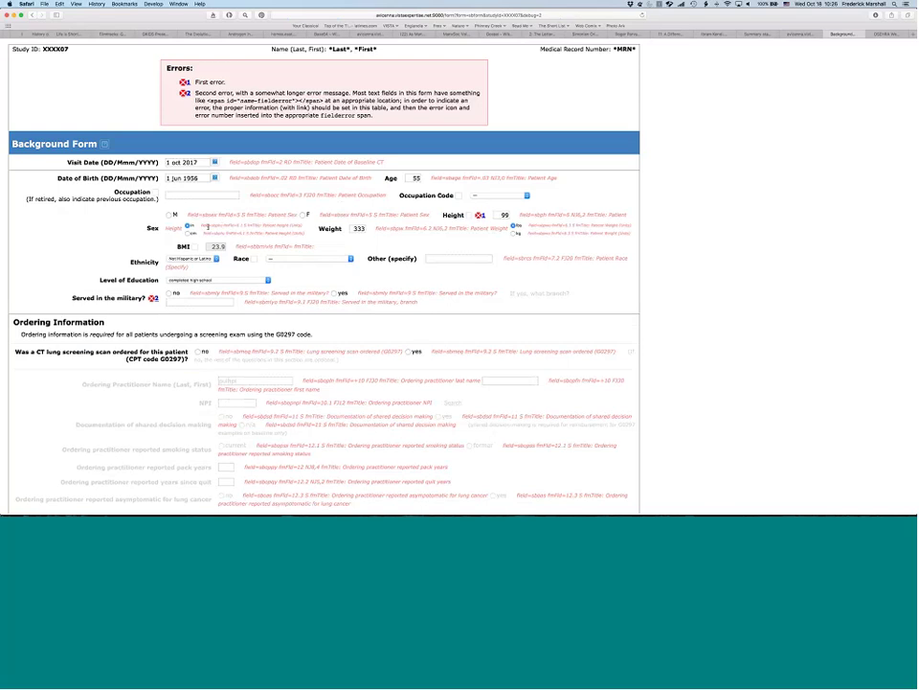
scroll(207, 226, down, 10)
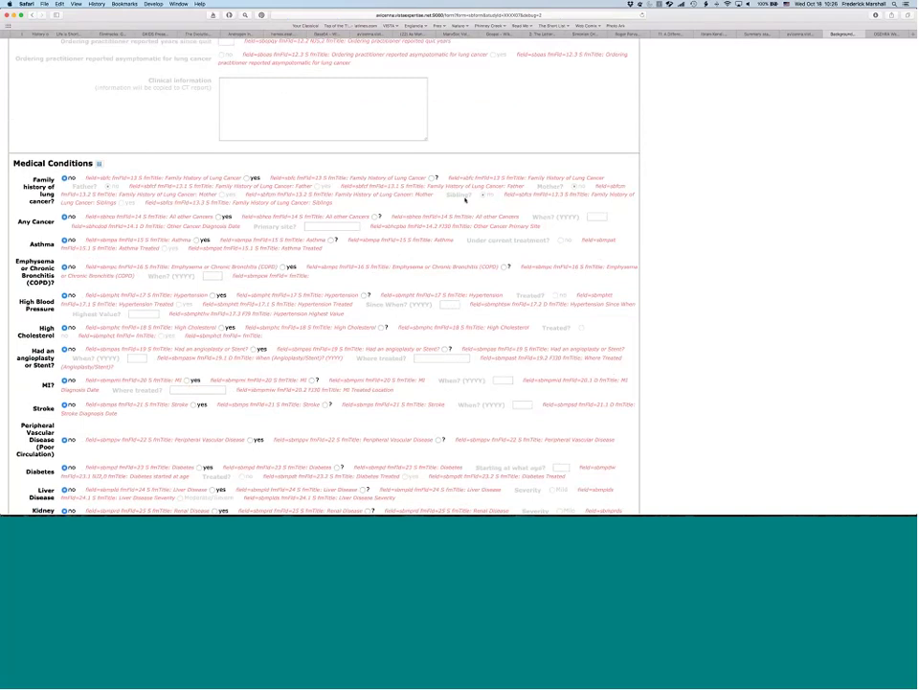
scroll(466, 198, up, 10)
- Reload the form with debug=1, review its annotations and highlight the Visit Date field's variable name
click(572, 16)
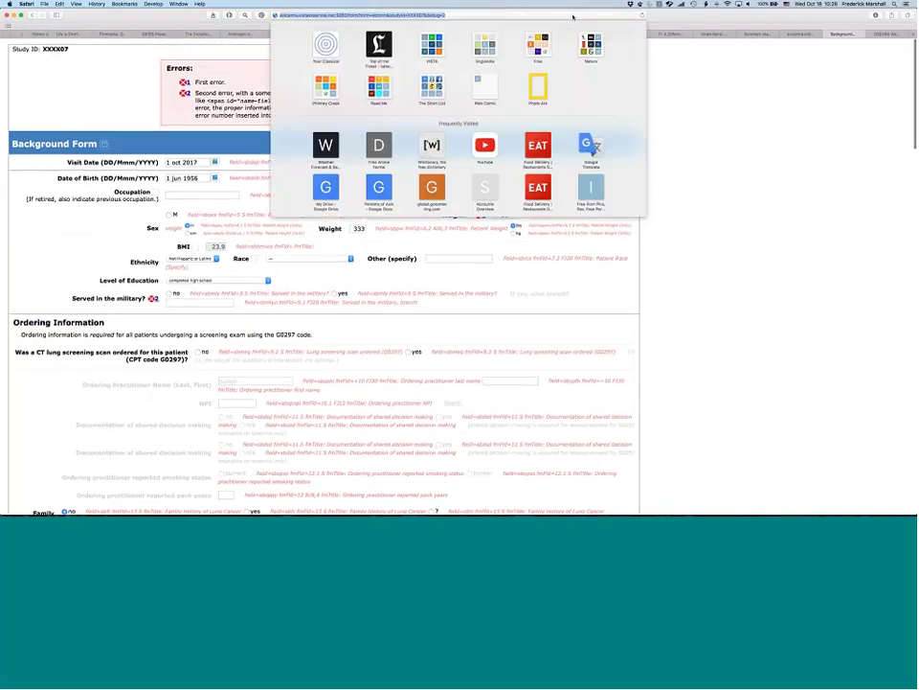
key(Return)
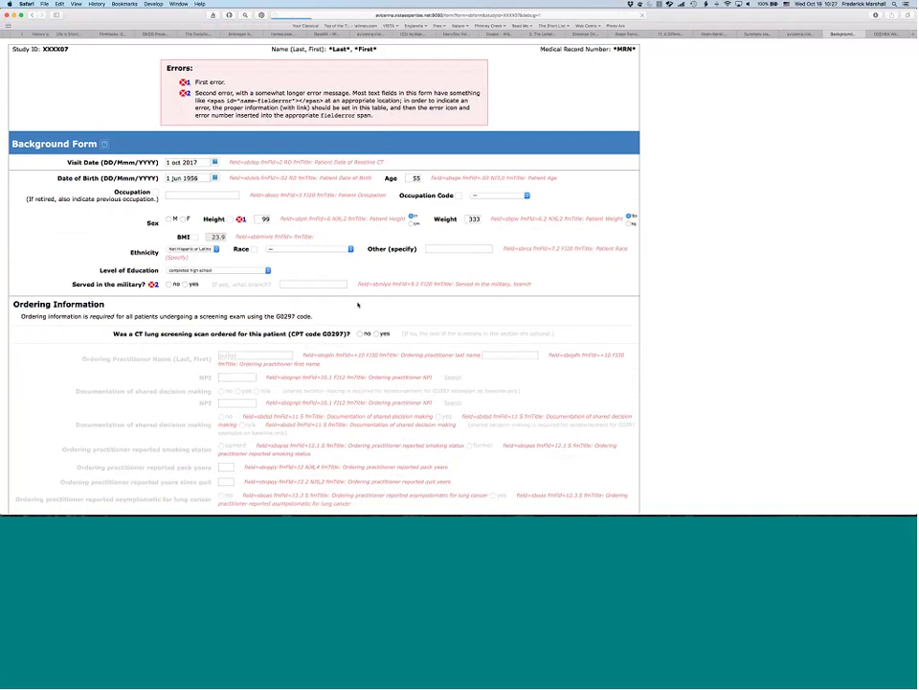
scroll(358, 305, down, 5)
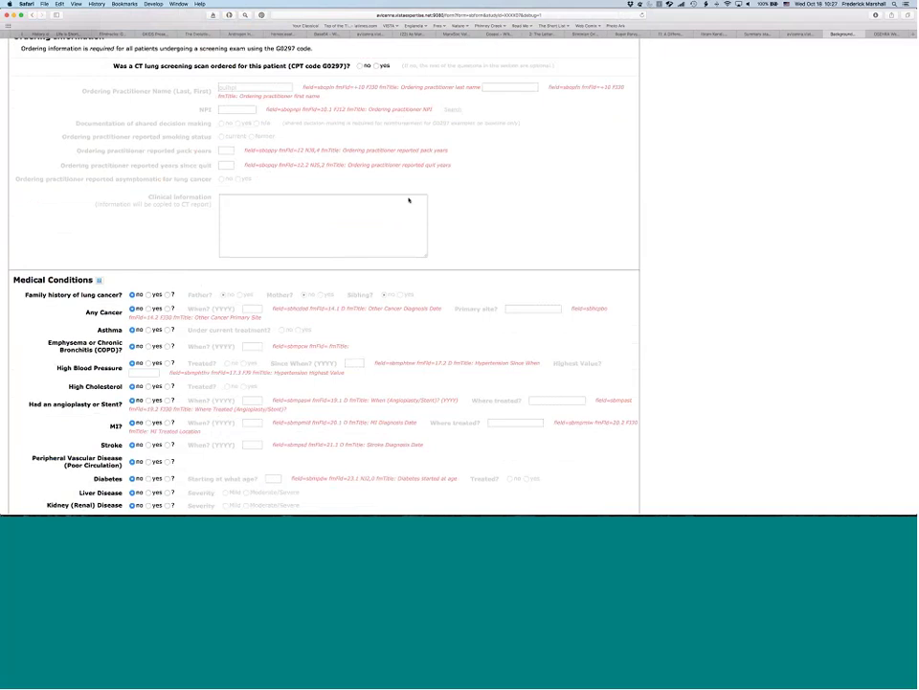
scroll(409, 201, up, 10)
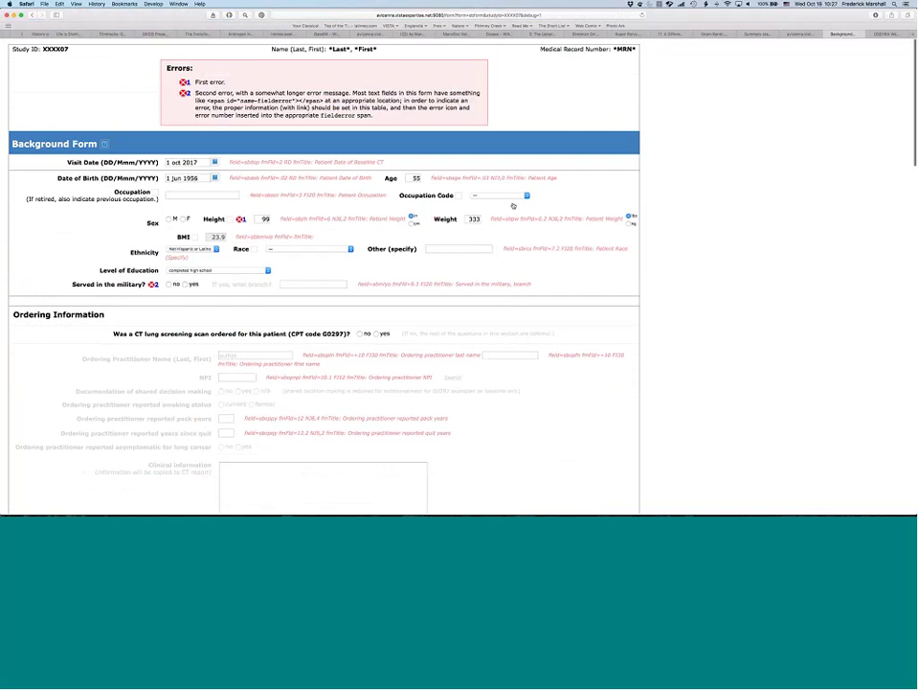
key(Tab)
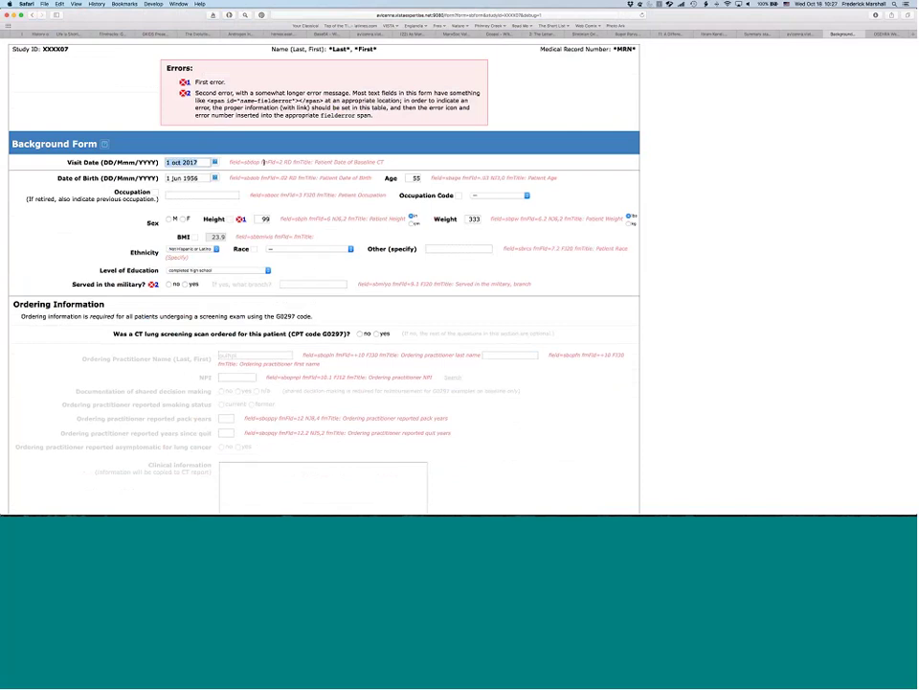
double_click(252, 162)
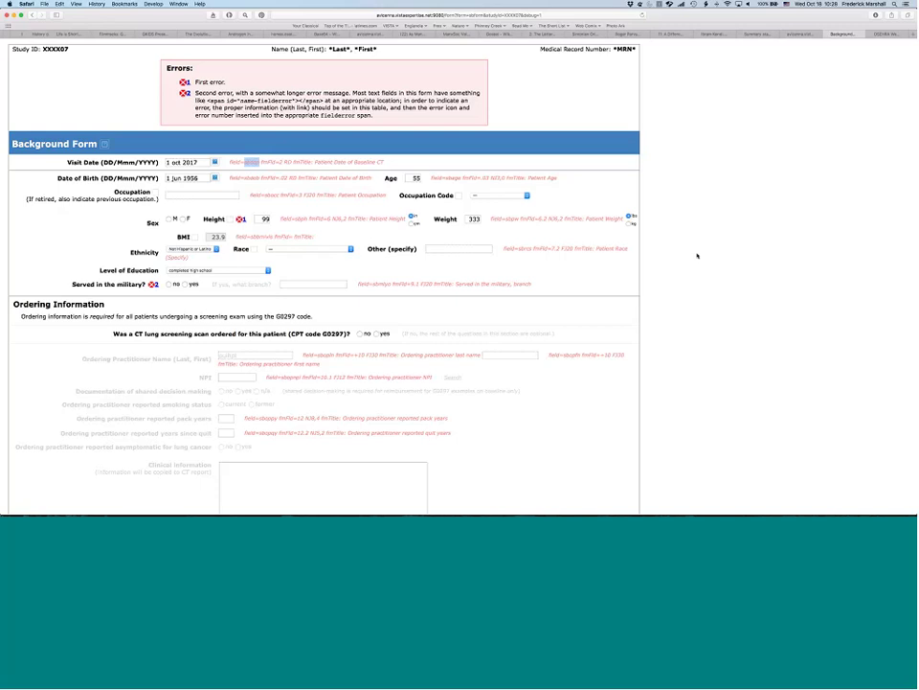
- Switch to iTerm2 and find the zwrite listing of the study's sbform graph data in the earlier terminal output
key(super+Tab)
key(super+Tab)
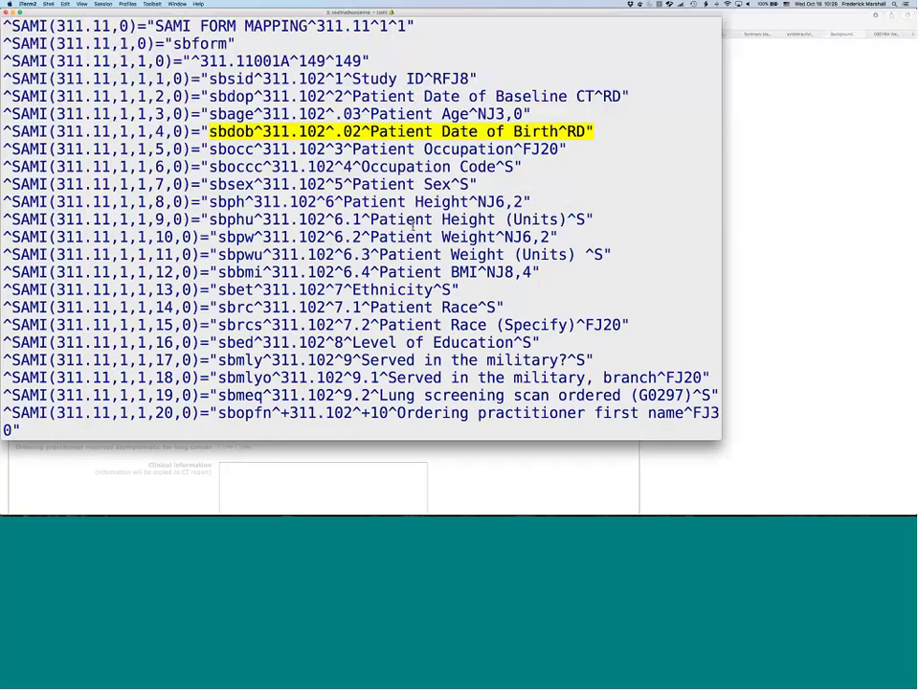
scroll(412, 223, up, 2)
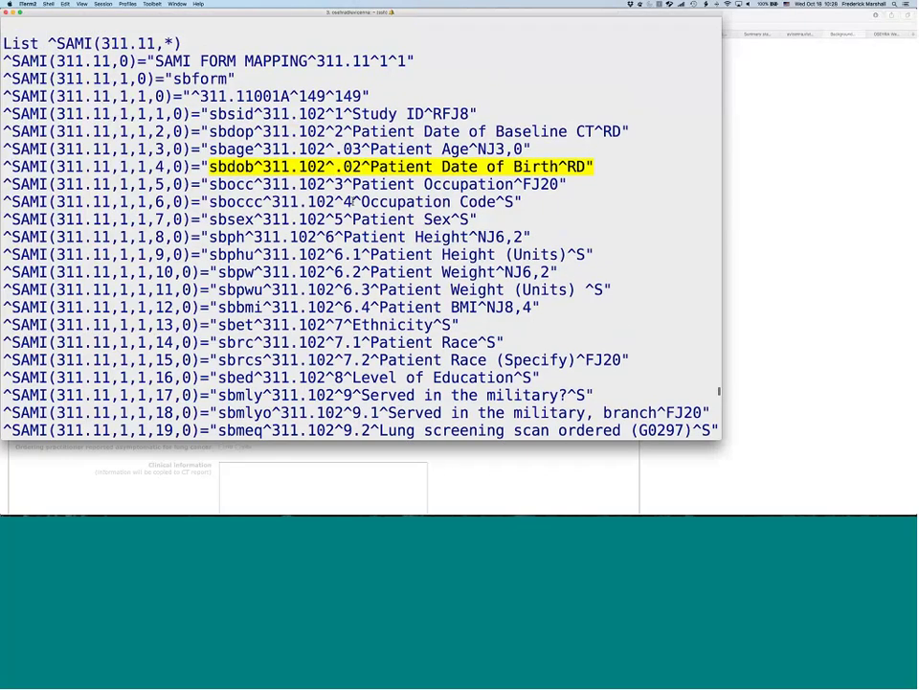
scroll(354, 200, up, 15)
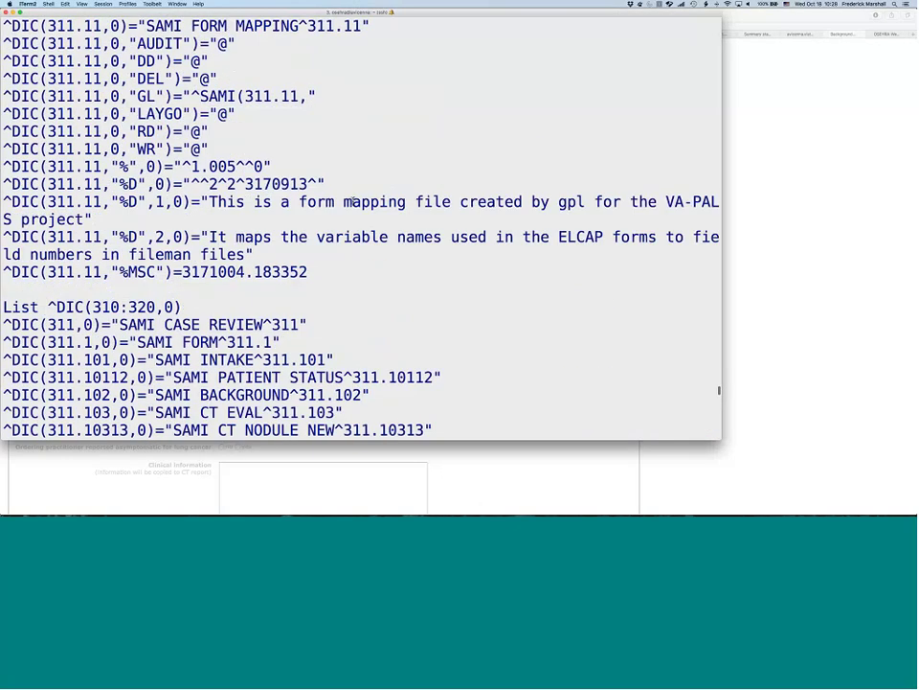
scroll(352, 200, up, 20)
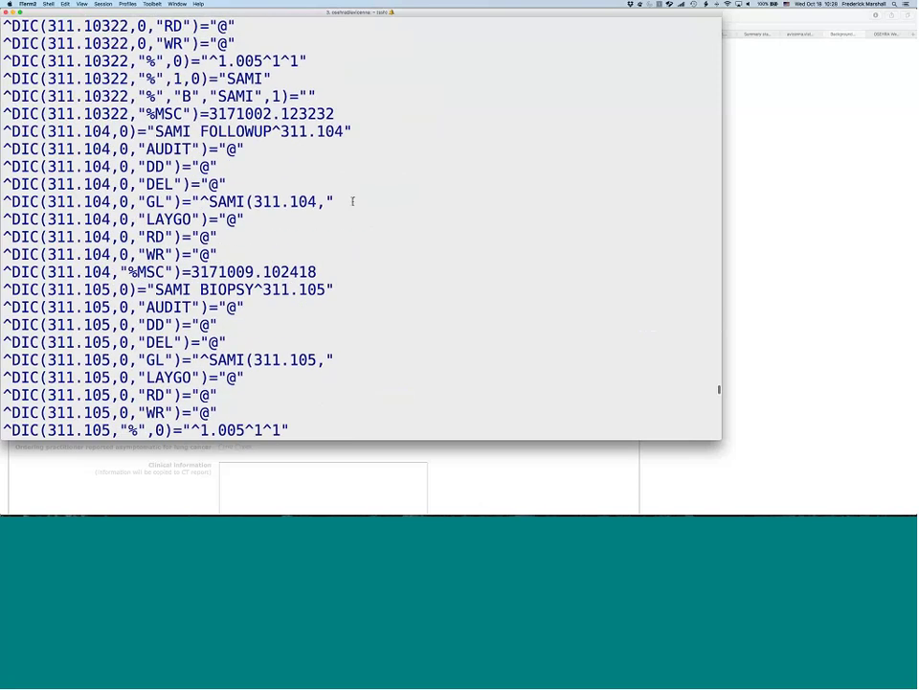
scroll(353, 200, up, 20)
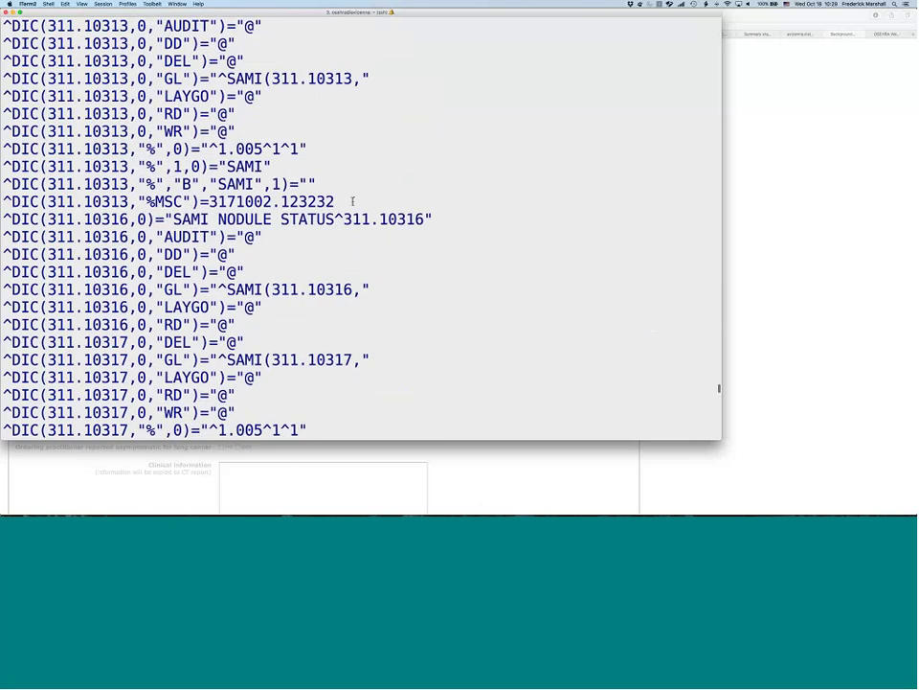
scroll(352, 202, up, 20)
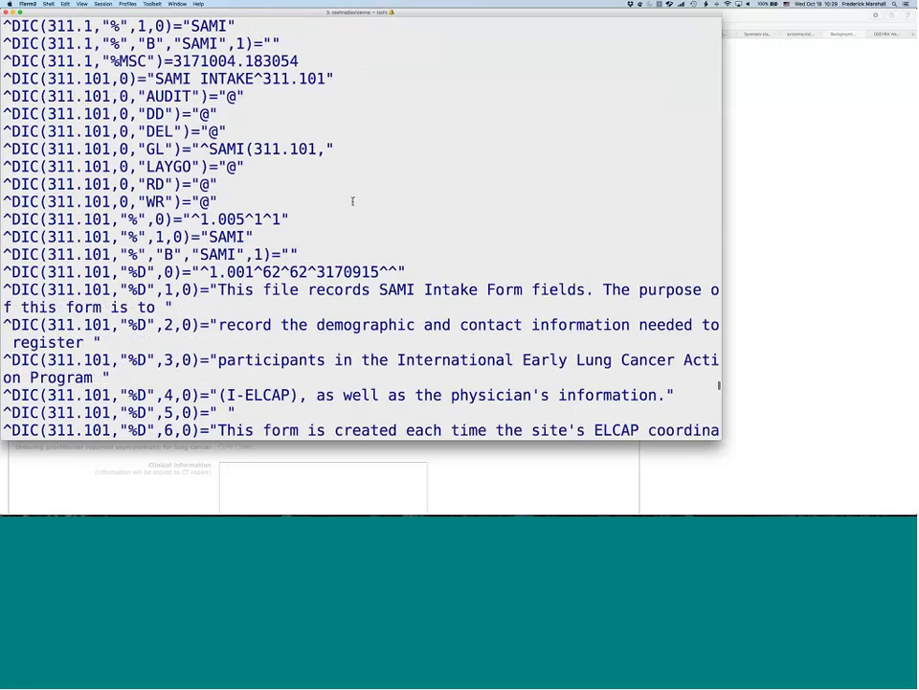
text(do ^%G)
scroll(353, 201, up, 20)
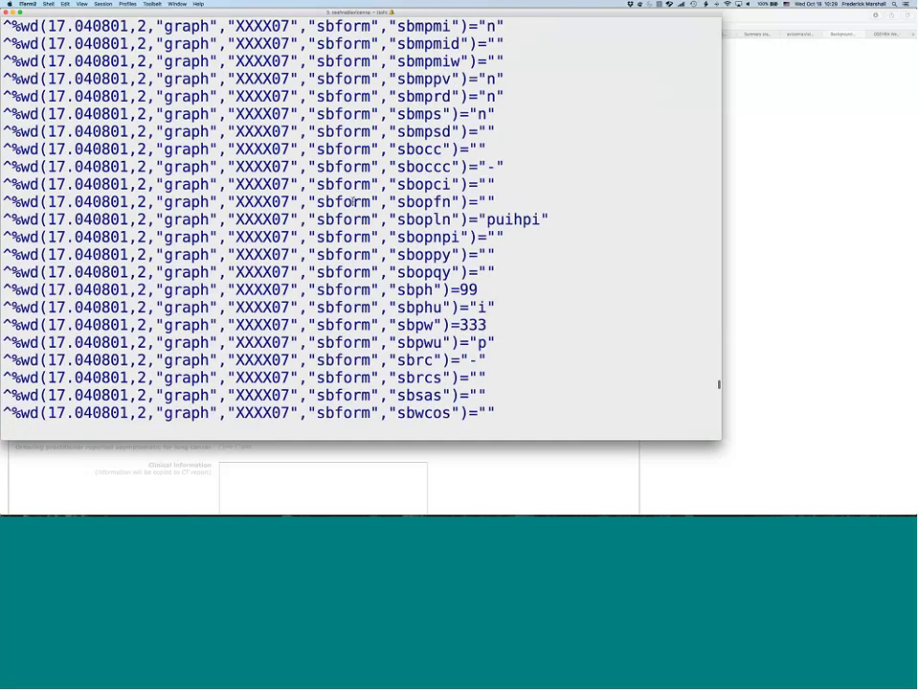
scroll(352, 201, up, 20)
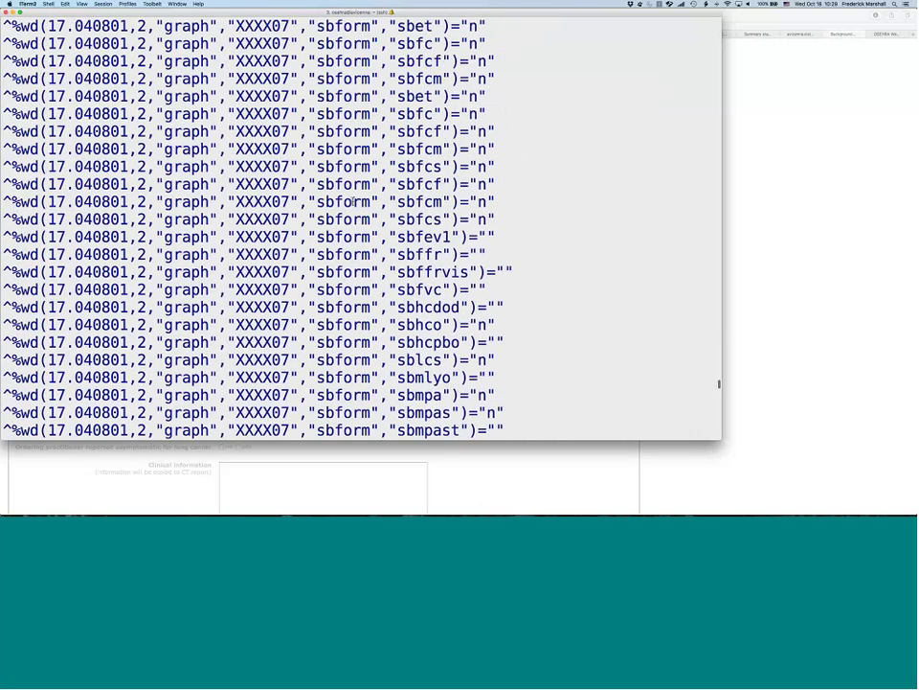
scroll(352, 201, up, 3)
scroll(353, 202, down, 2)
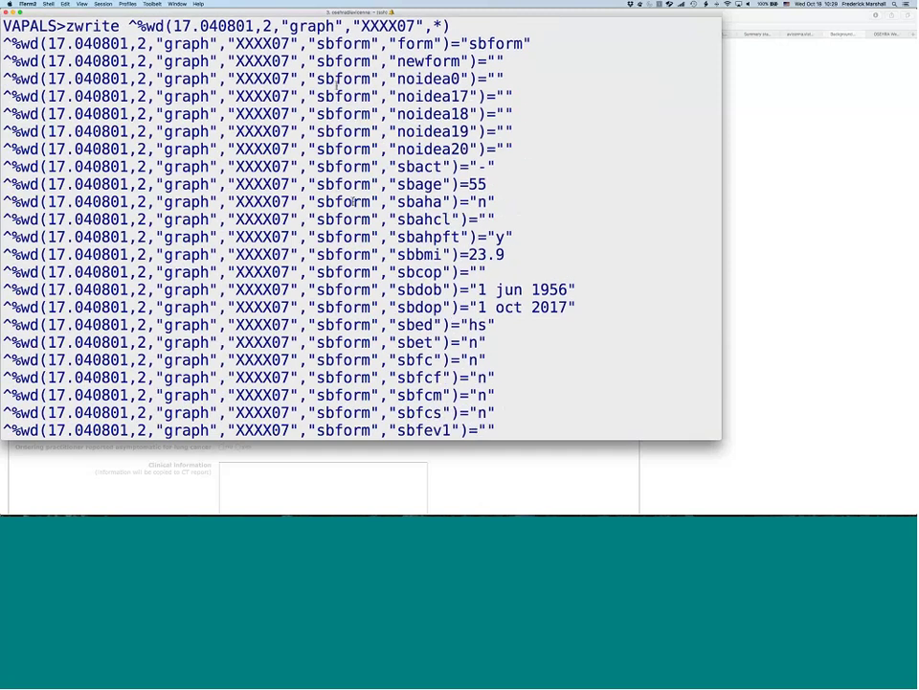
- Compare the study ID on the Safari form with the iTerm2 listing, highlighting the study ID, "graph" and "sbform" subscripts
key(super+Tab)
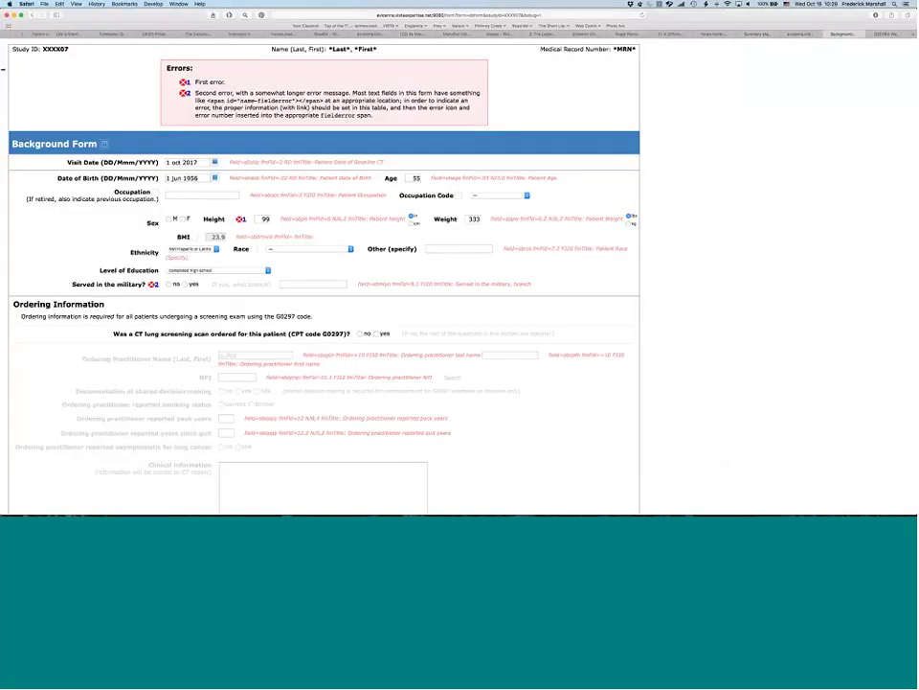
drag(13, 49, 68, 49)
key(super+Tab)
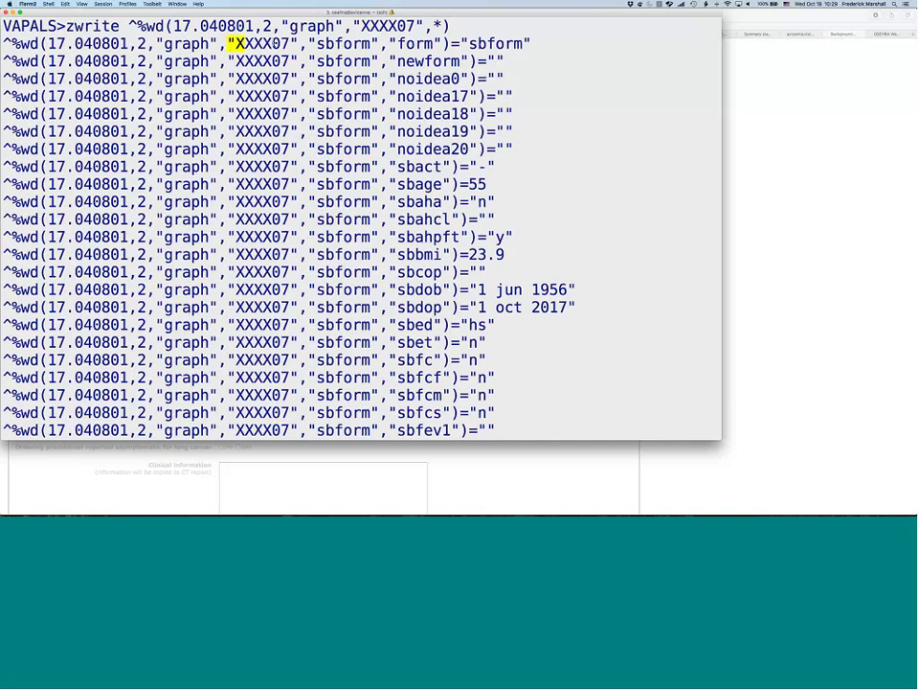
drag(244, 43, 297, 44)
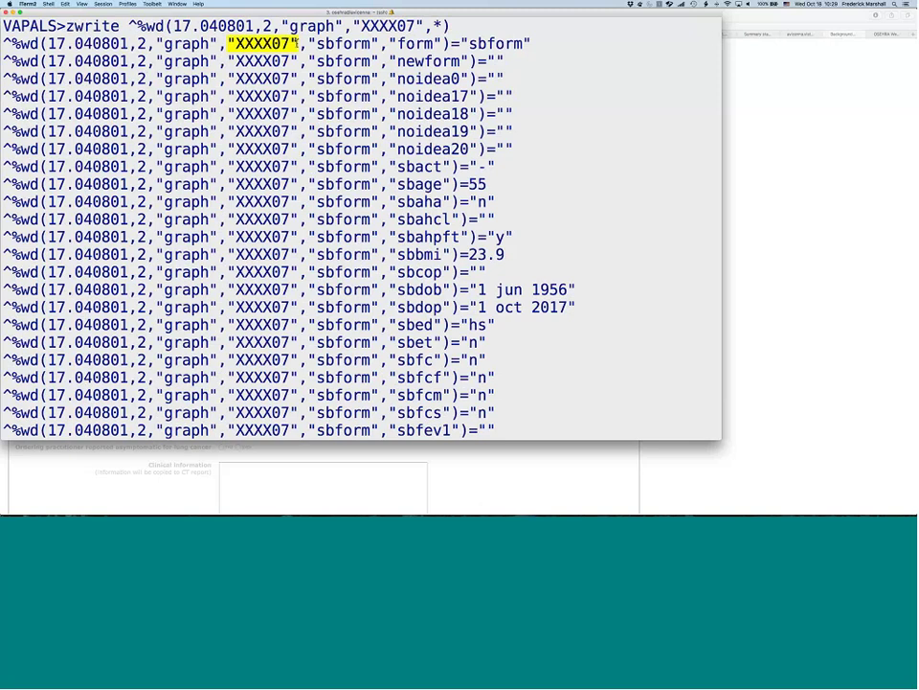
drag(157, 43, 219, 43)
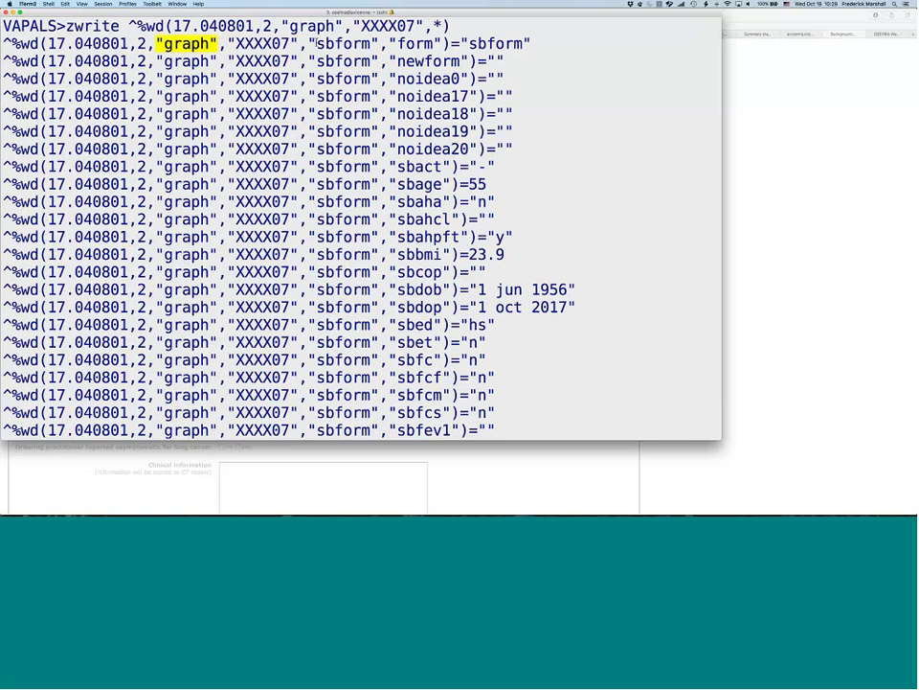
drag(309, 43, 380, 43)
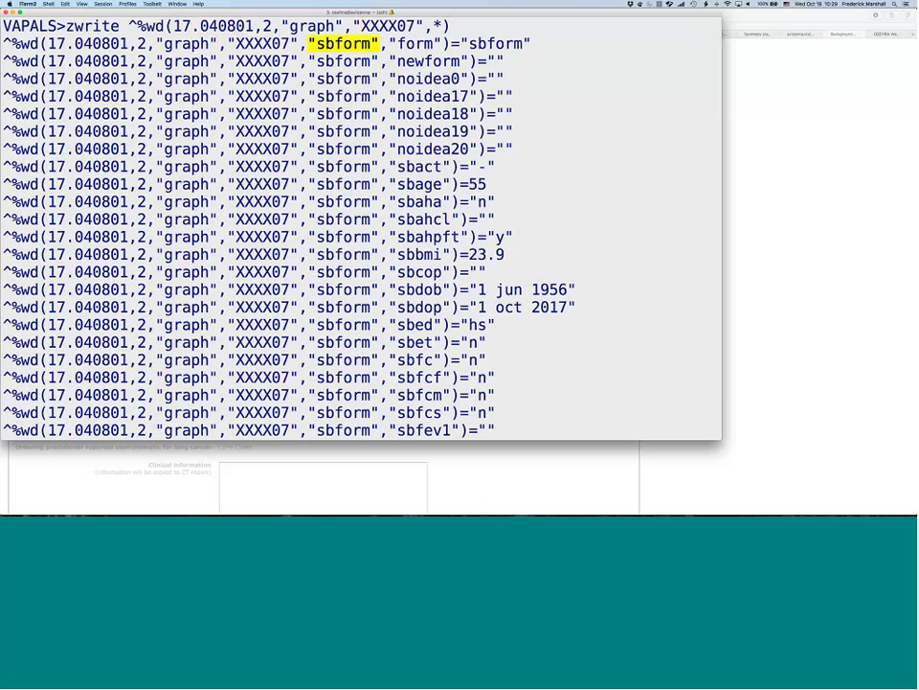
- Highlight the sbdob variable name and the sbform subscript in the first row of the listing
double_click(419, 289)
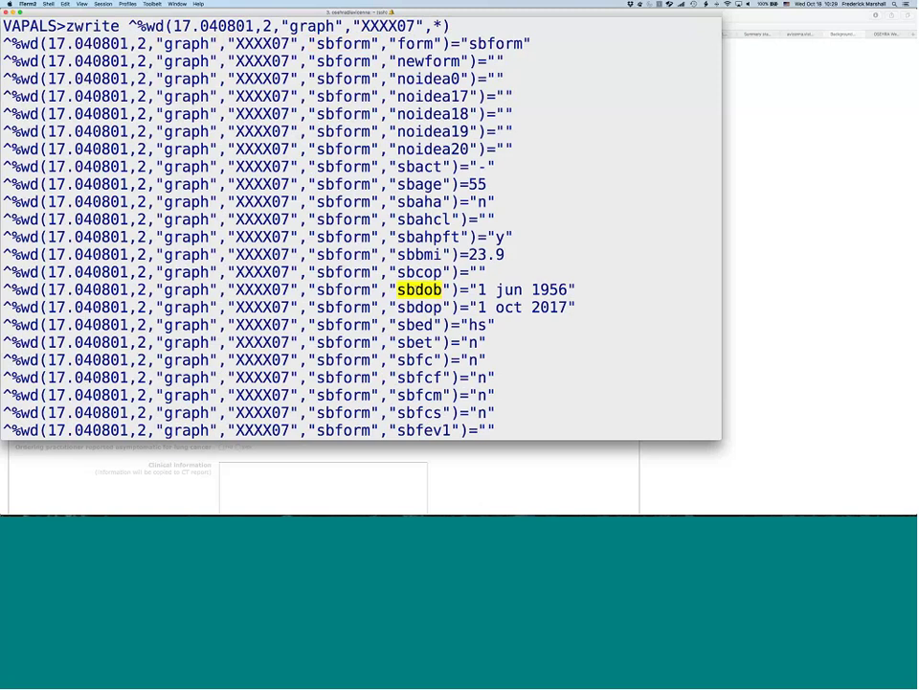
click(342, 59)
double_click(343, 44)
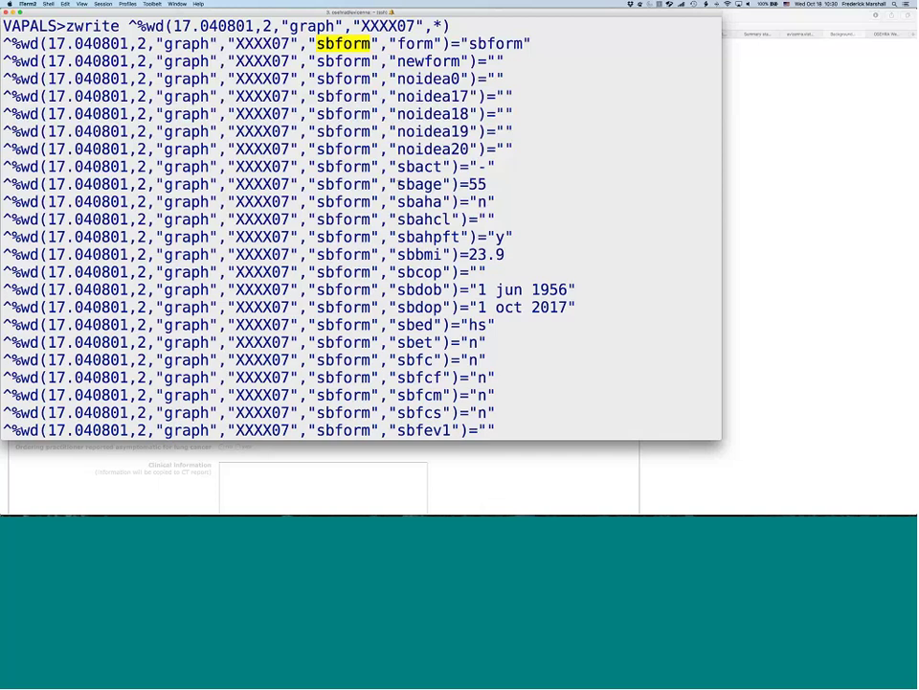
- Highlight the sb prefix in the sbage variable name and the dob part of sbdob
key(BackSpace)
key(BackSpace)
key(BackSpace)
key(BackSpace)
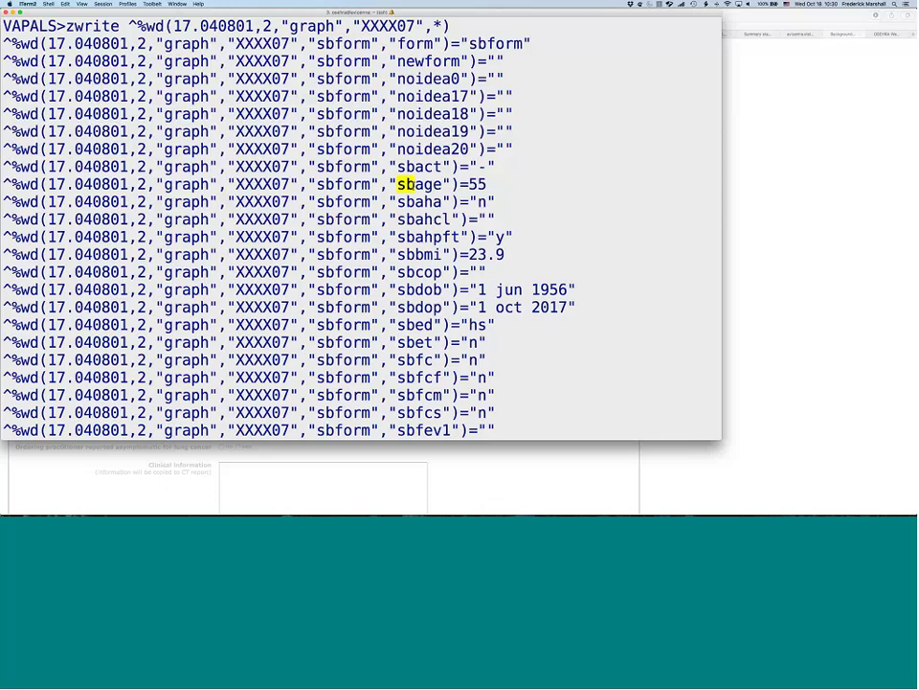
key(BackSpace)
key(BackSpace)
text(age)
key(BackSpace)
key(BackSpace)
key(BackSpace)
text(s)
key(BackSpace)
text(dob)
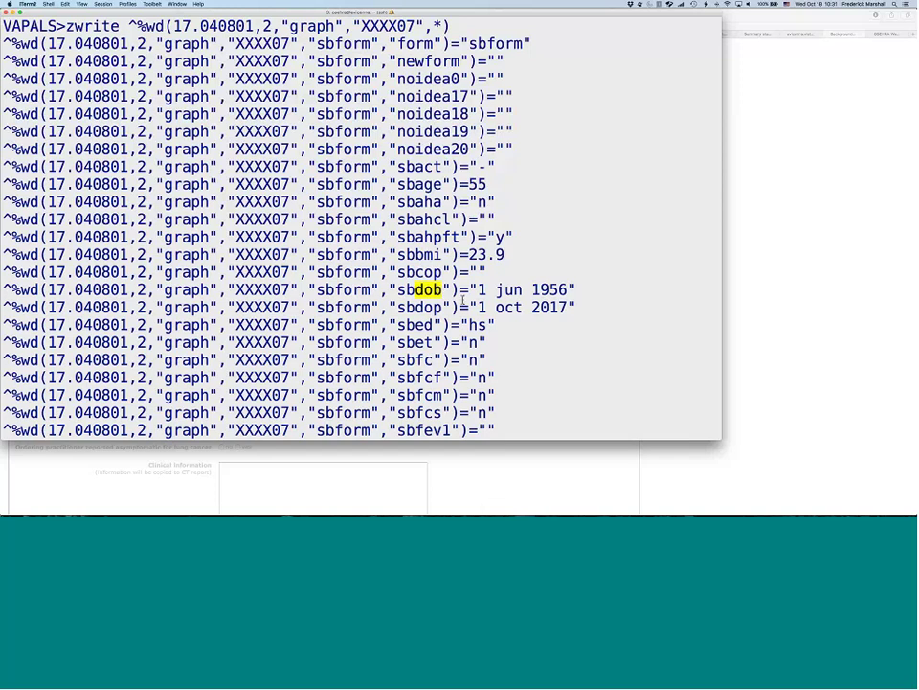
- Highlight the date value stored under sbdop and the "sbage" subscript in the listing
key(Escape)
drag(478, 307, 570, 306)
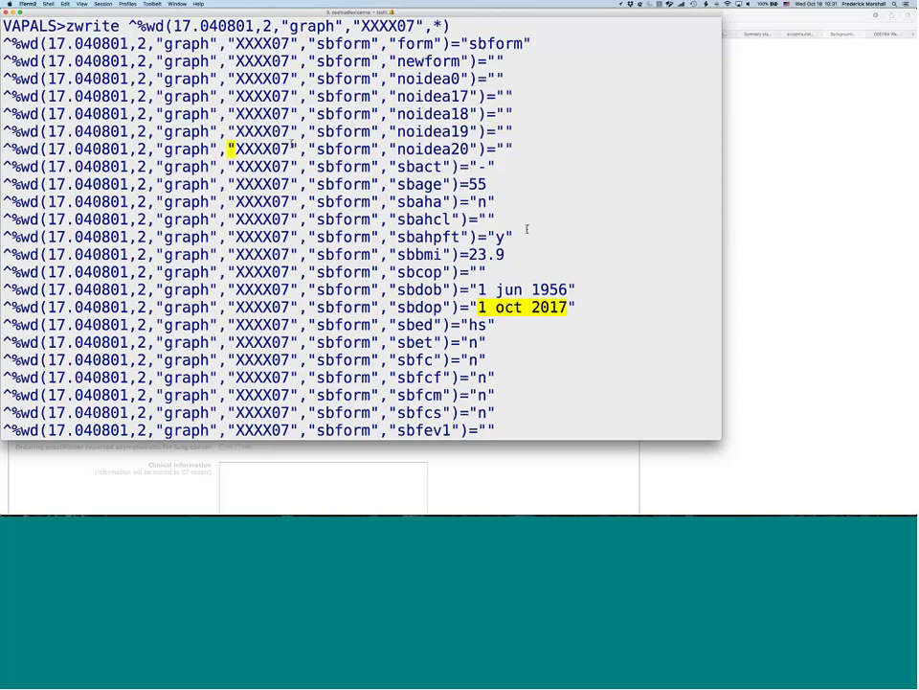
drag(230, 149, 451, 184)
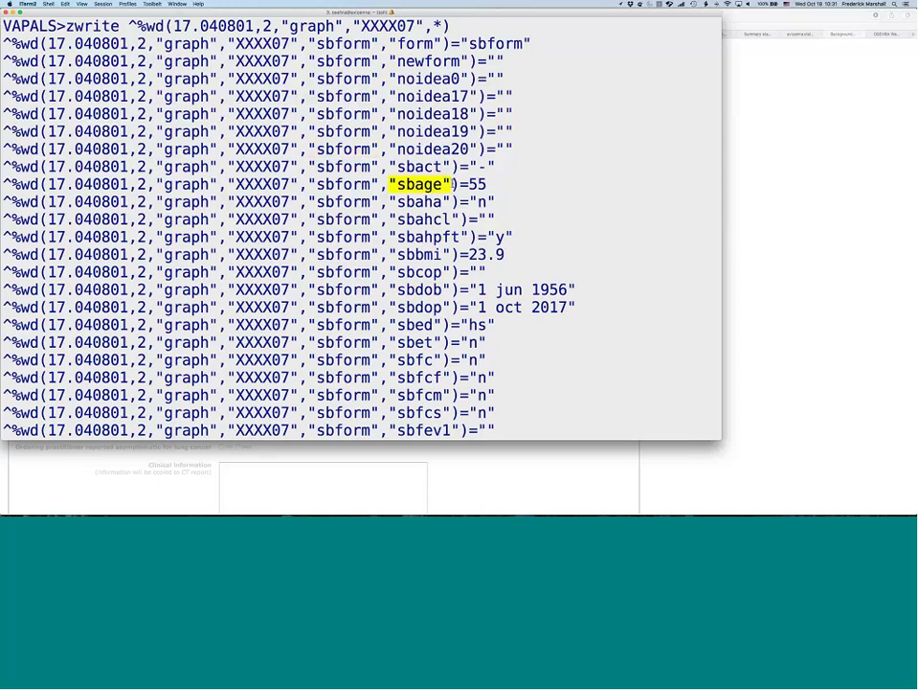
- Highlight the value stored under sbage and the year stored under sbdob, comparing both with the Background Form in Safari
double_click(479, 184)
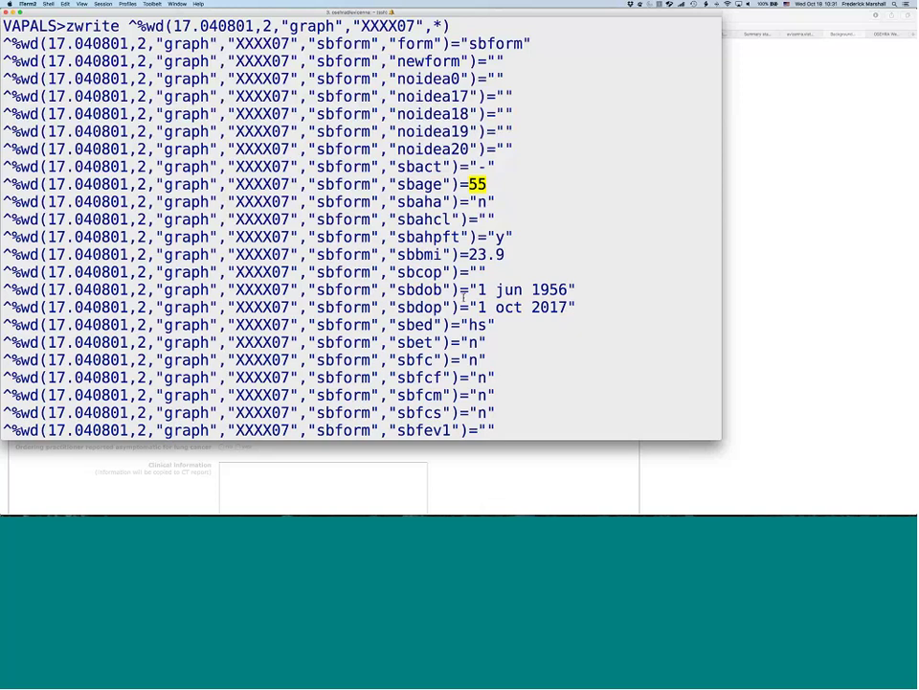
key(super+Tab)
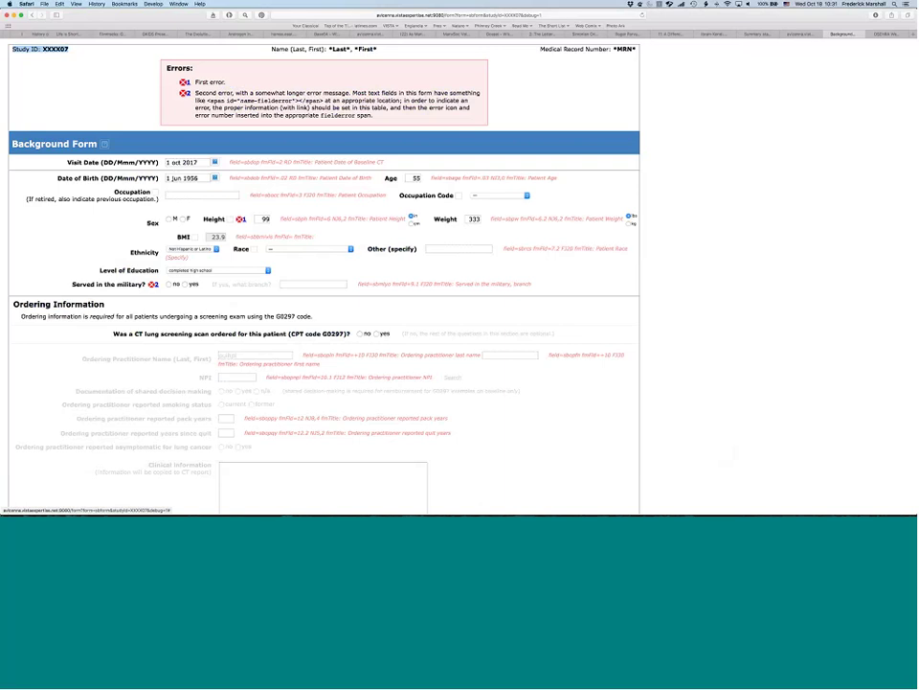
key(super+Tab)
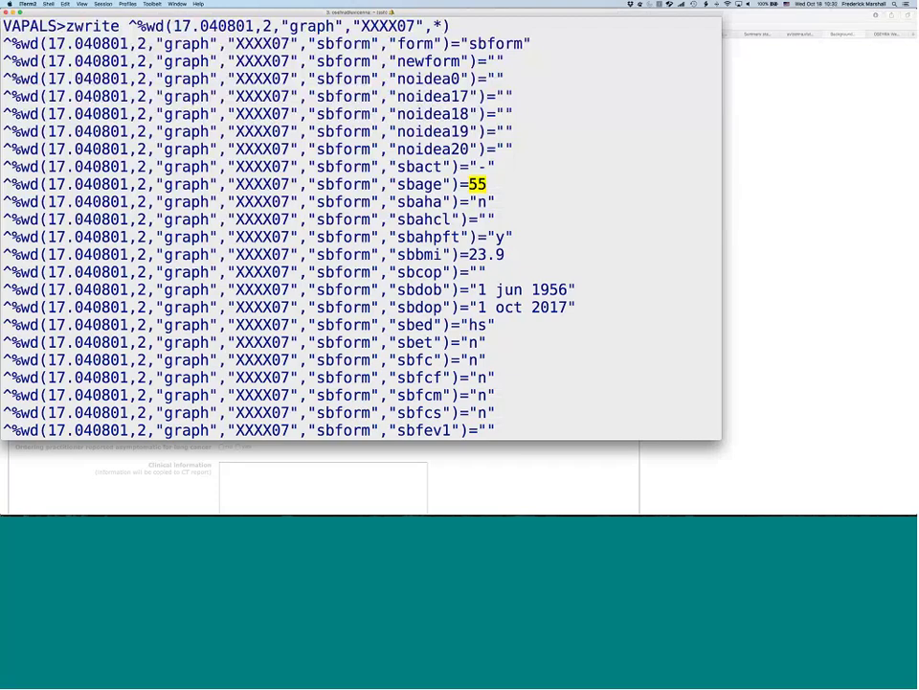
key(super+Tab)
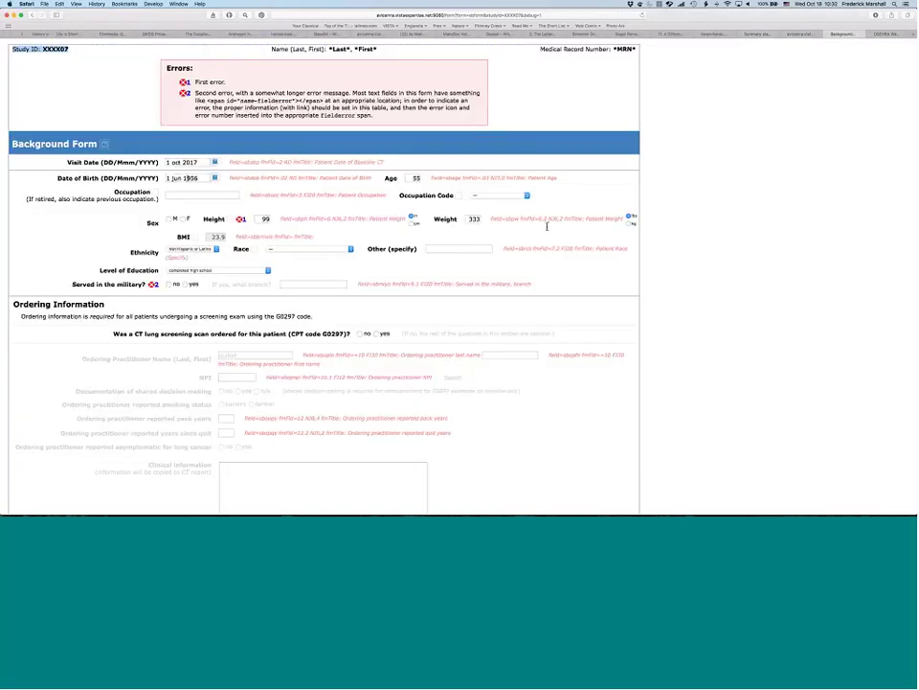
key(super+Tab)
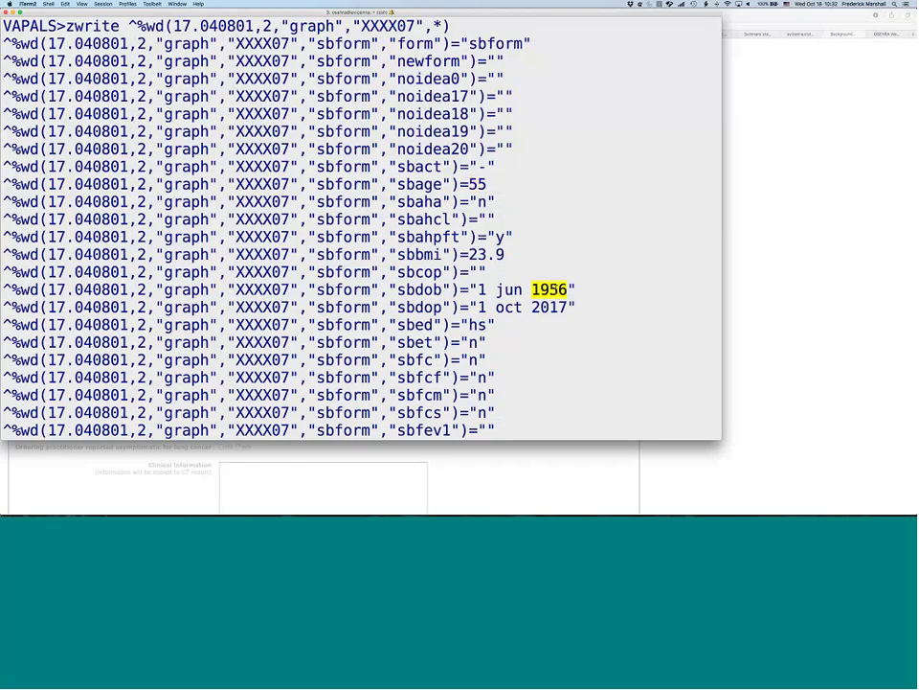
click(554, 289)
- Leave FileMan's Data Dictionary Utilities in iTerm2 and start the Inquire to File Entries option
scroll(486, 352, down, 20)
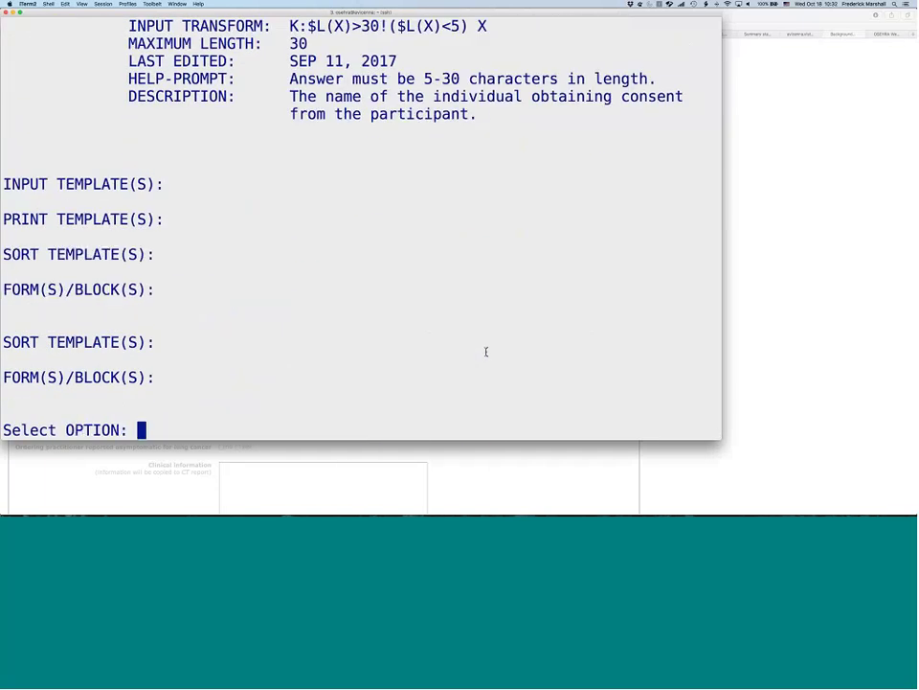
text(^)
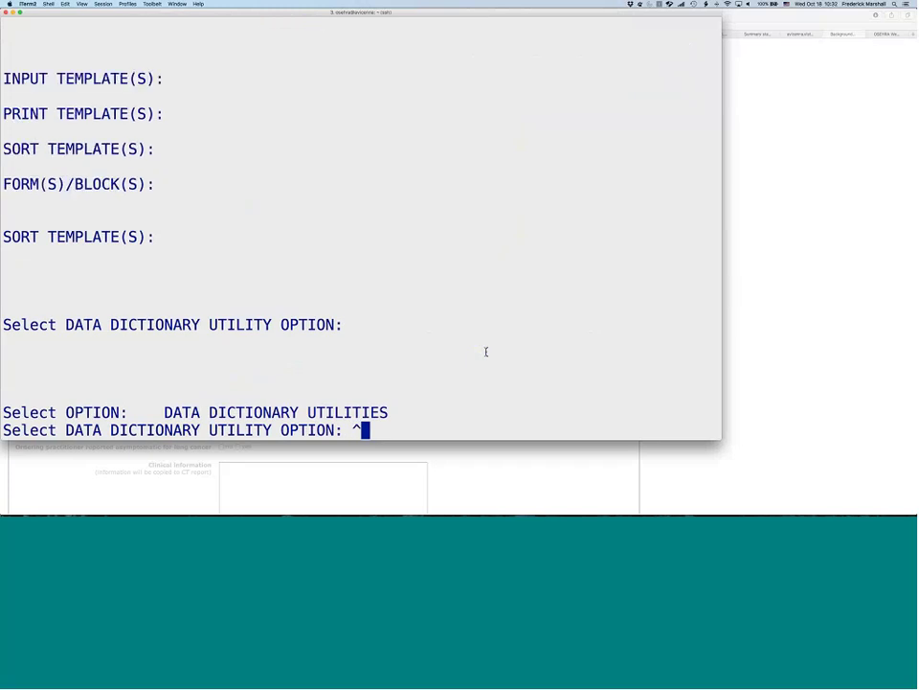
key(Return)
text(in)
key(Return)
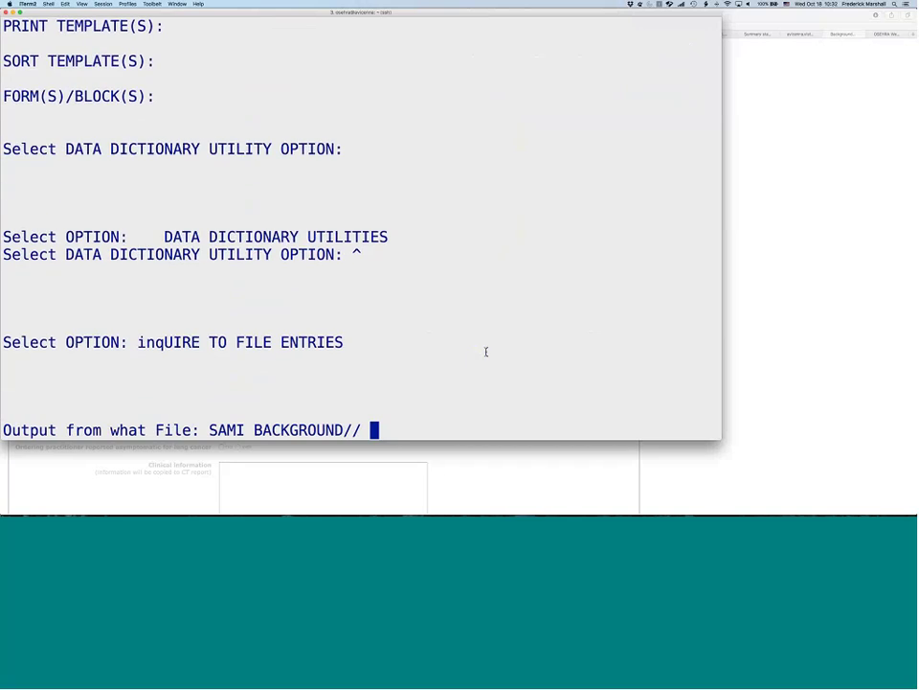
- Accept SAMI BACKGROUND as the file to inquire into and request the list of its study IDs with "?"
key(Return)
text(?\)
key(Return)
text(?)
key(Return)
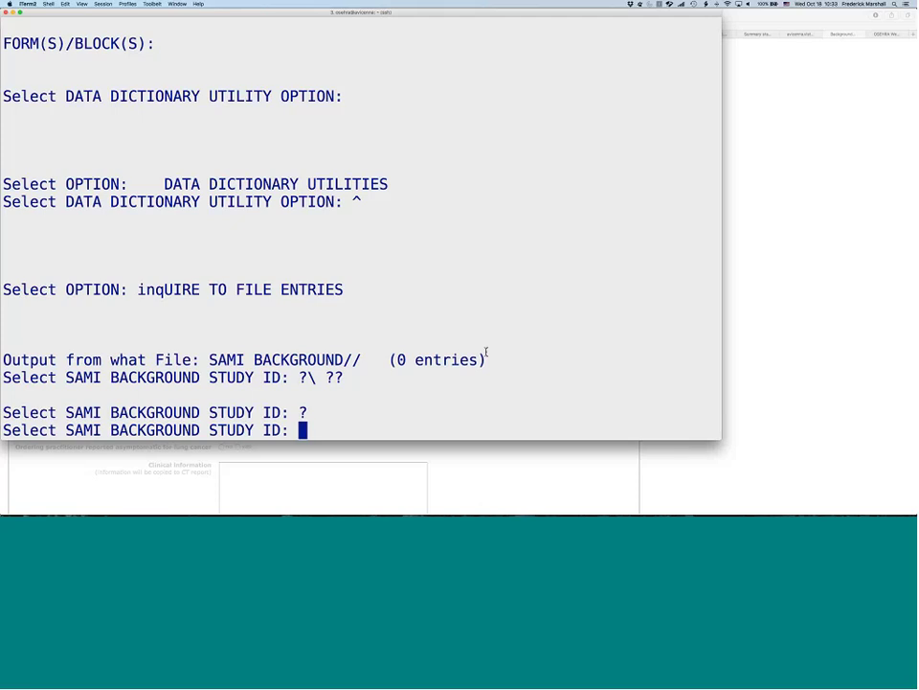
- Switch to the meeting agenda in NeoOffice Writer and go to section 3, "What We're Doing Next"
click(815, 356)
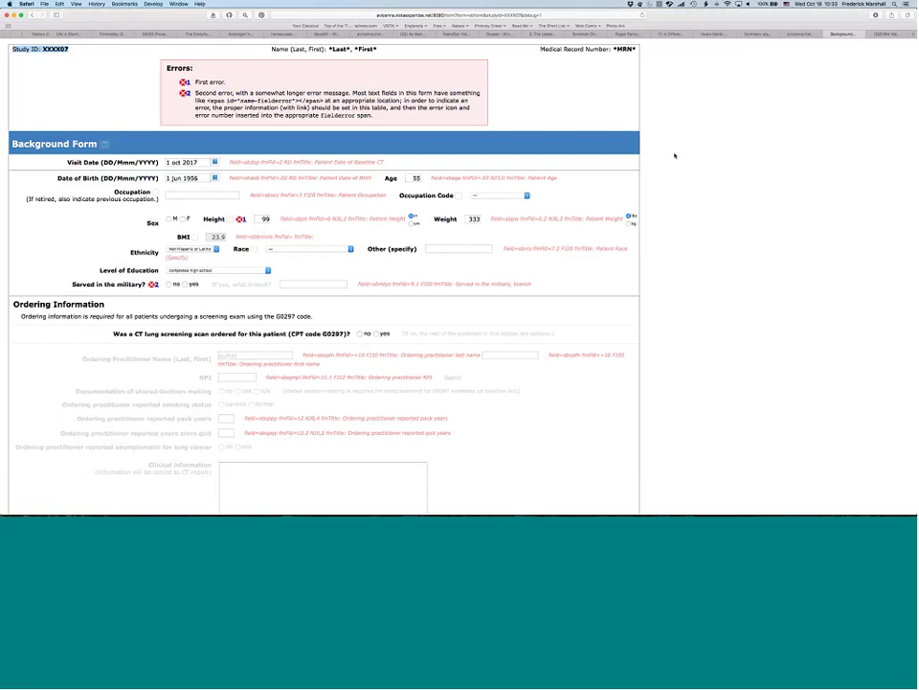
key(super+Tab)
key(super+Tab)
key(super+Tab)
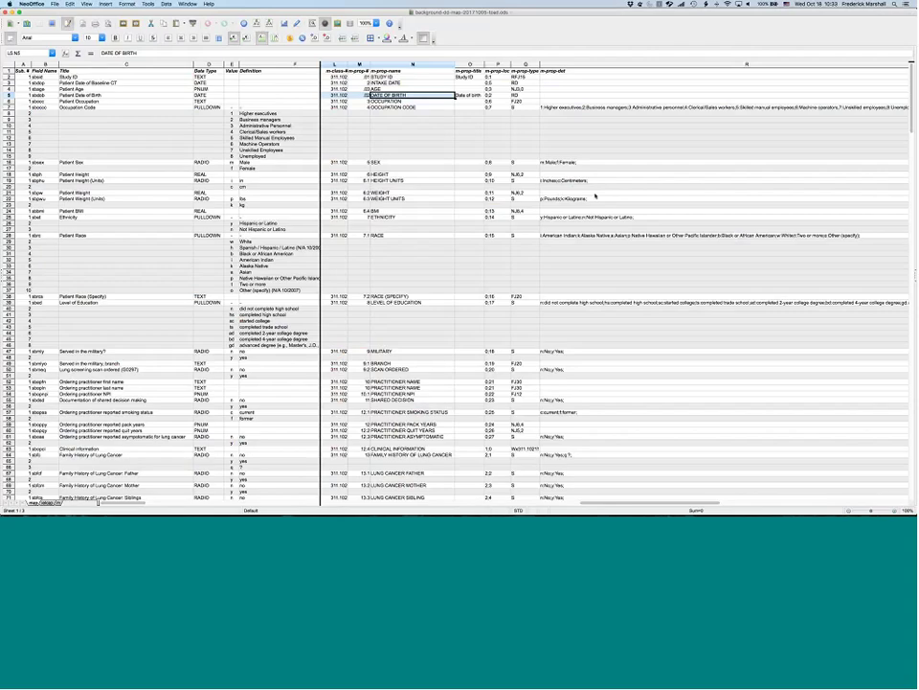
key(super+grave)
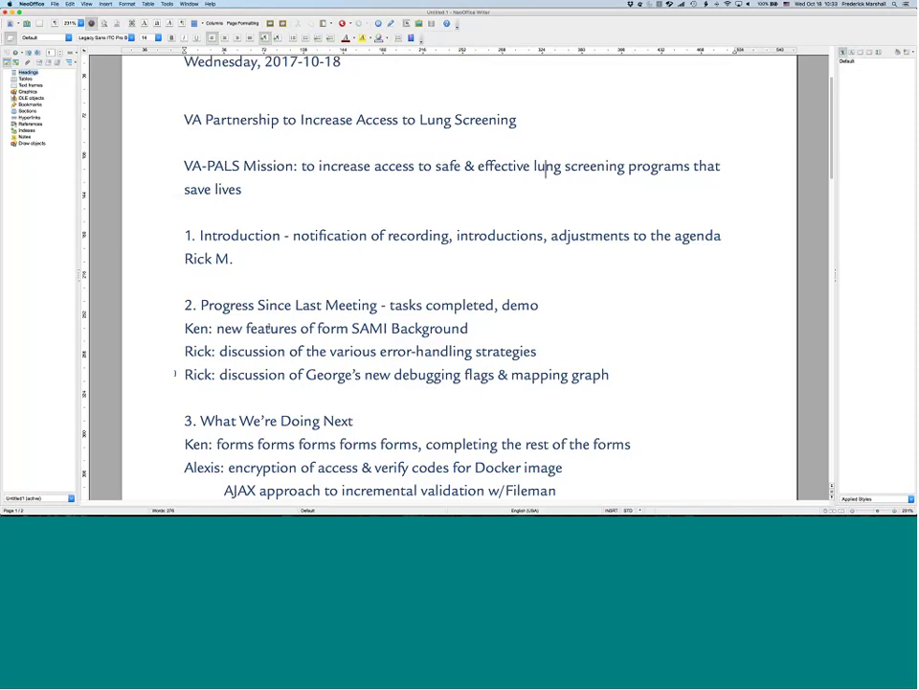
scroll(269, 327, down, 10)
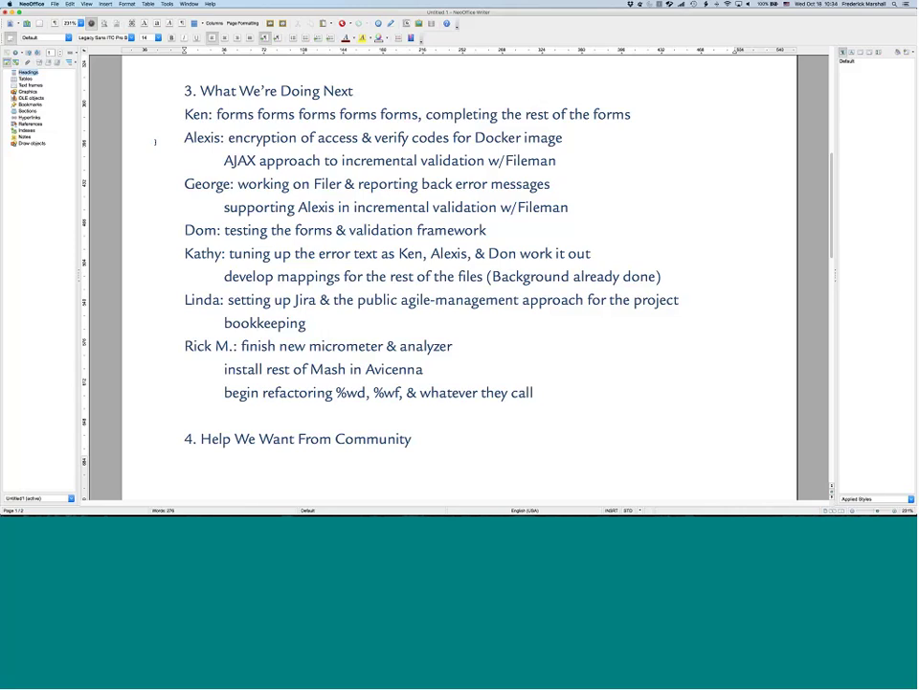
- Highlight the section 3 tasks on the Filer, testing the forms & validation framework, setting up Jira, and finishing the new micrometer & analyzer
drag(237, 184, 342, 185)
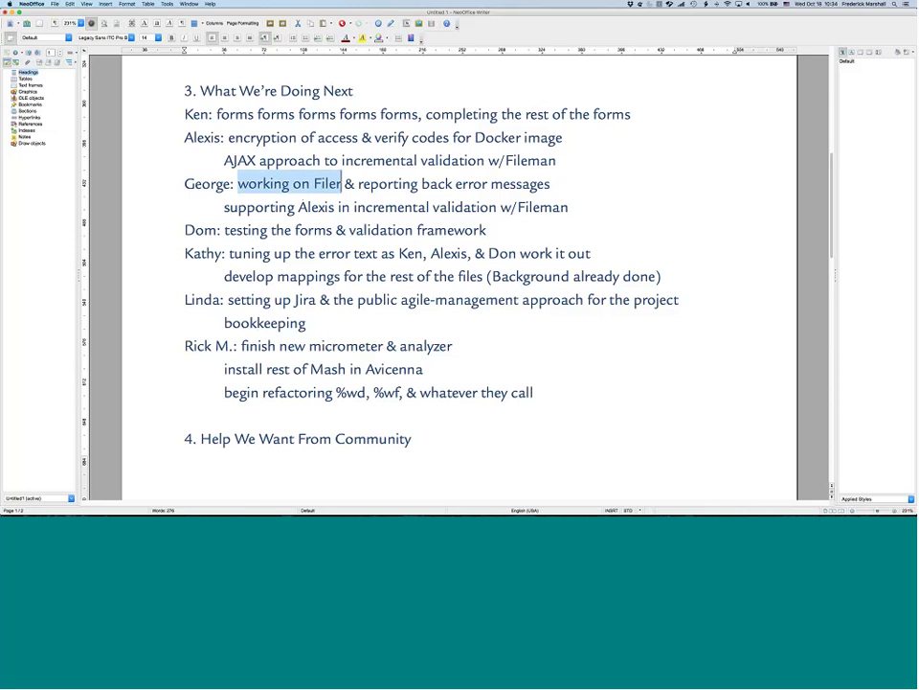
double_click(244, 230)
drag(245, 230, 440, 230)
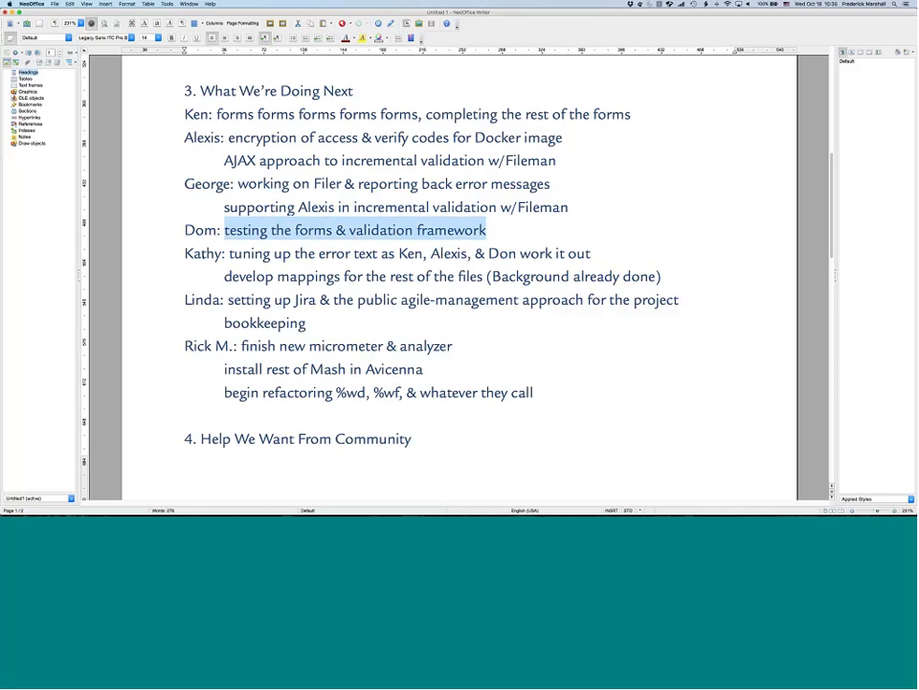
key(super+grave)
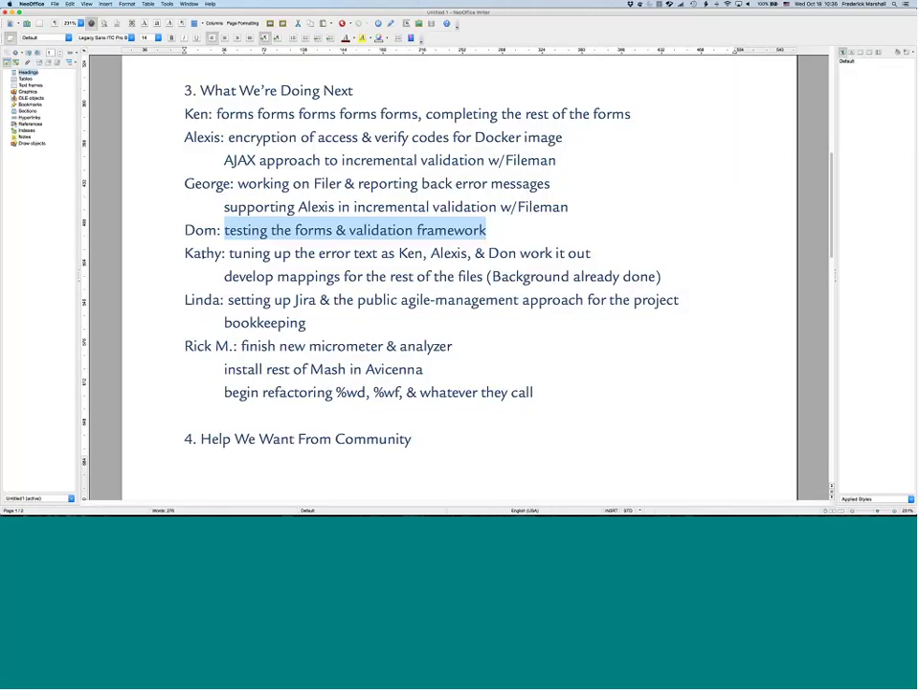
triple_click(488, 305)
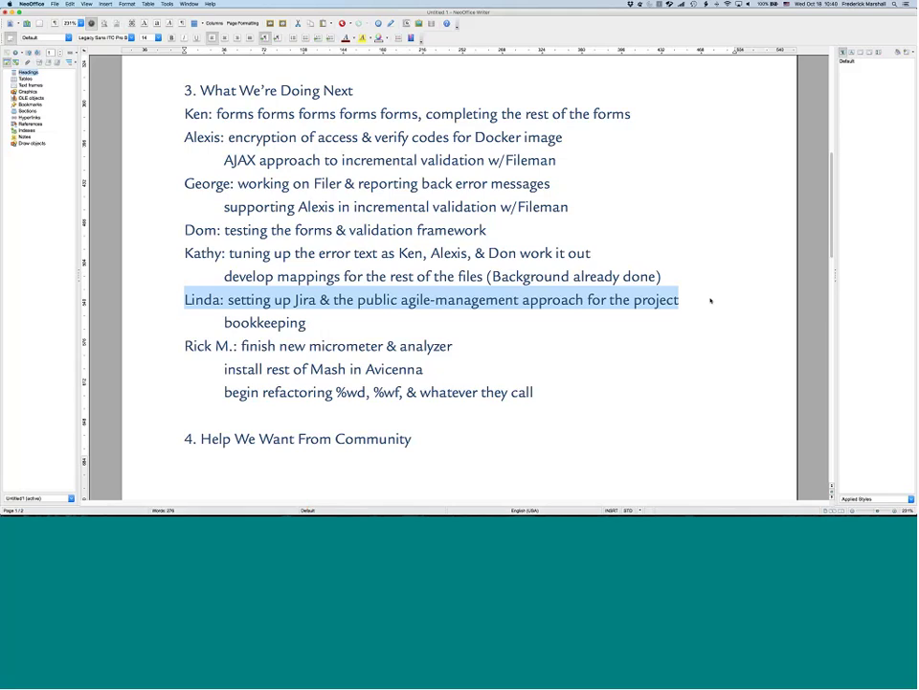
drag(241, 346, 467, 347)
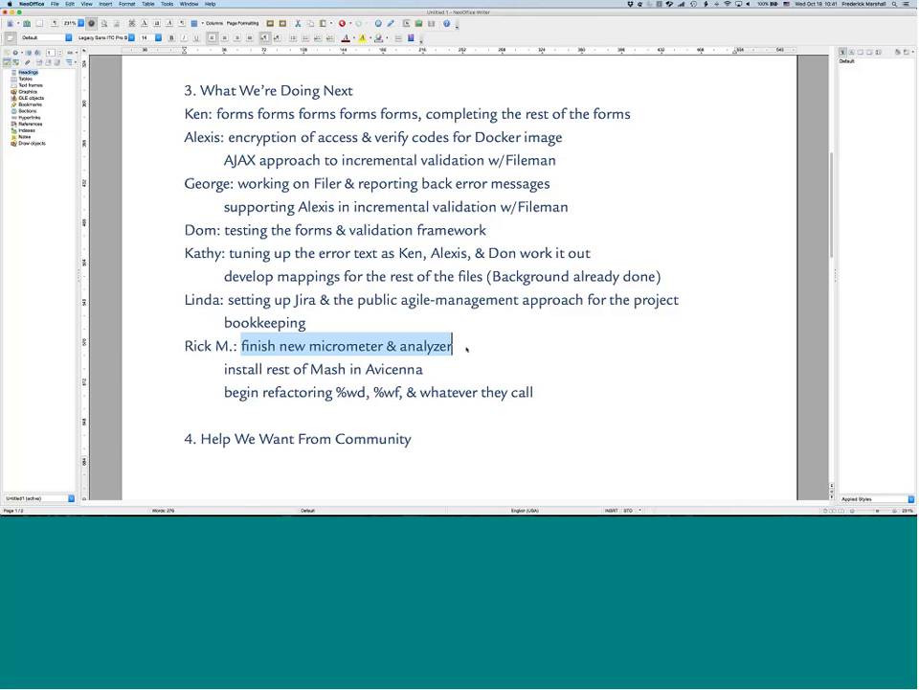
- Highlight the "not yet but soon" line under "Help We Want From Community", and switch to Meeting Center
scroll(467, 349, down, 3)
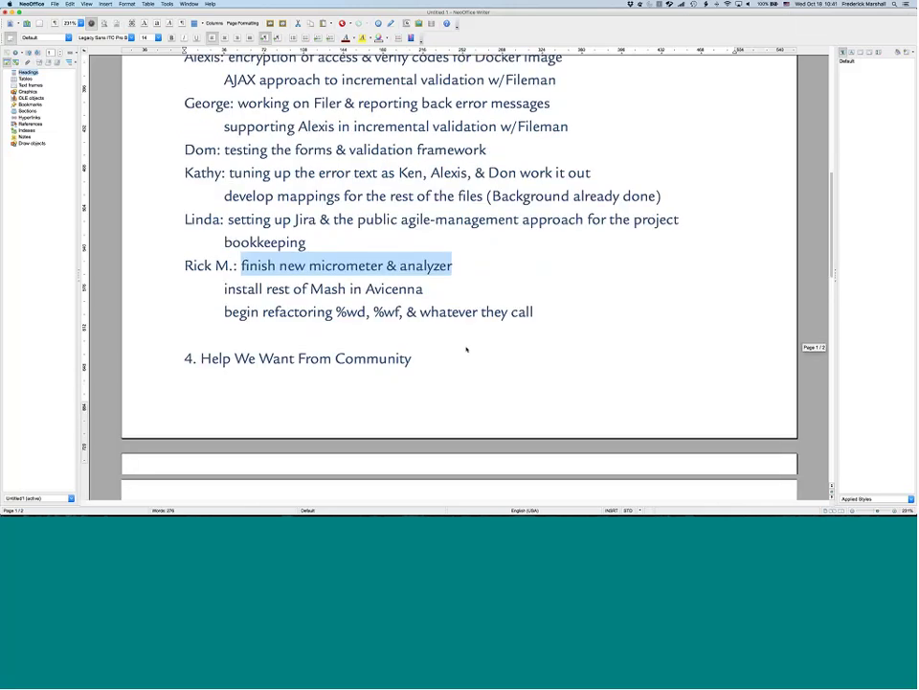
scroll(467, 350, down, 10)
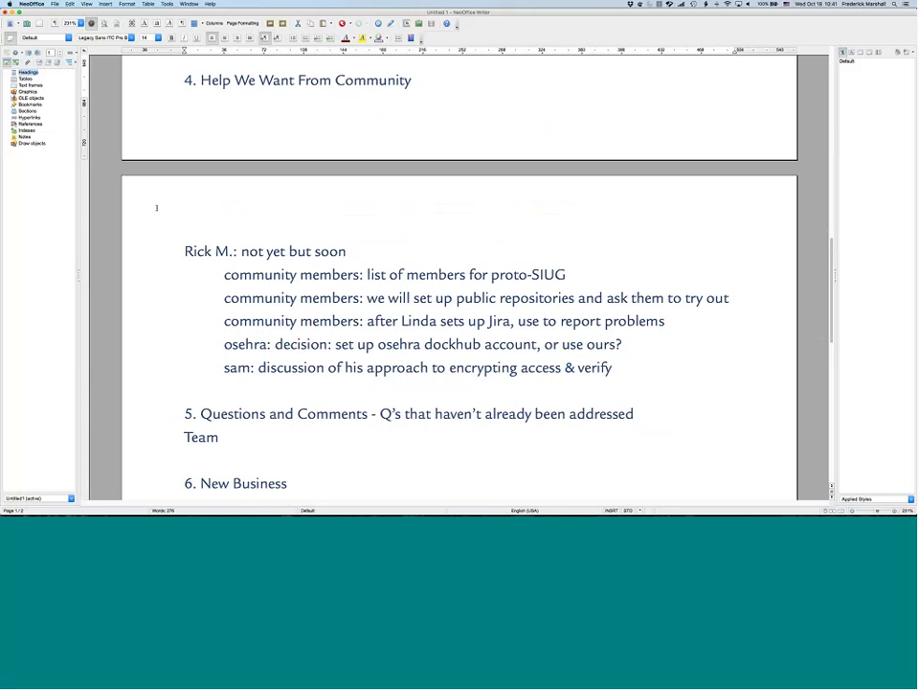
drag(184, 251, 360, 250)
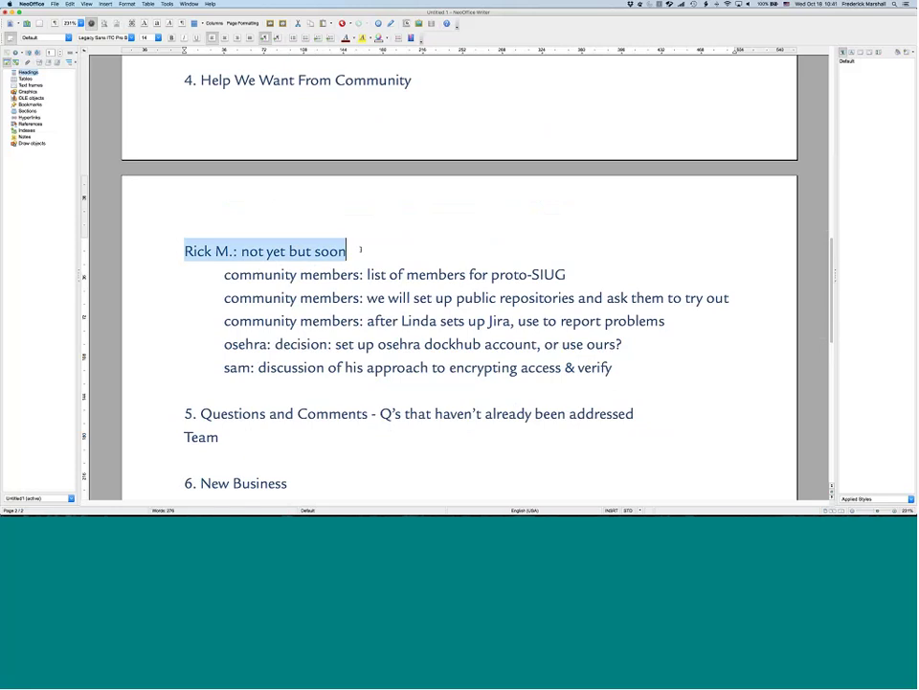
key(super+Tab)
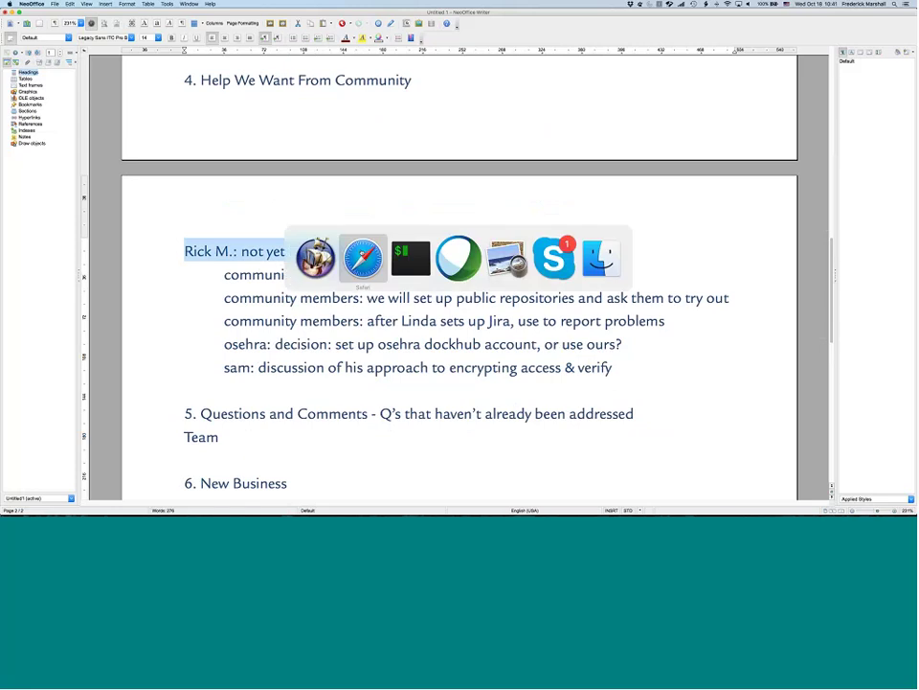
key(super+Tab)
key(super+Tab)
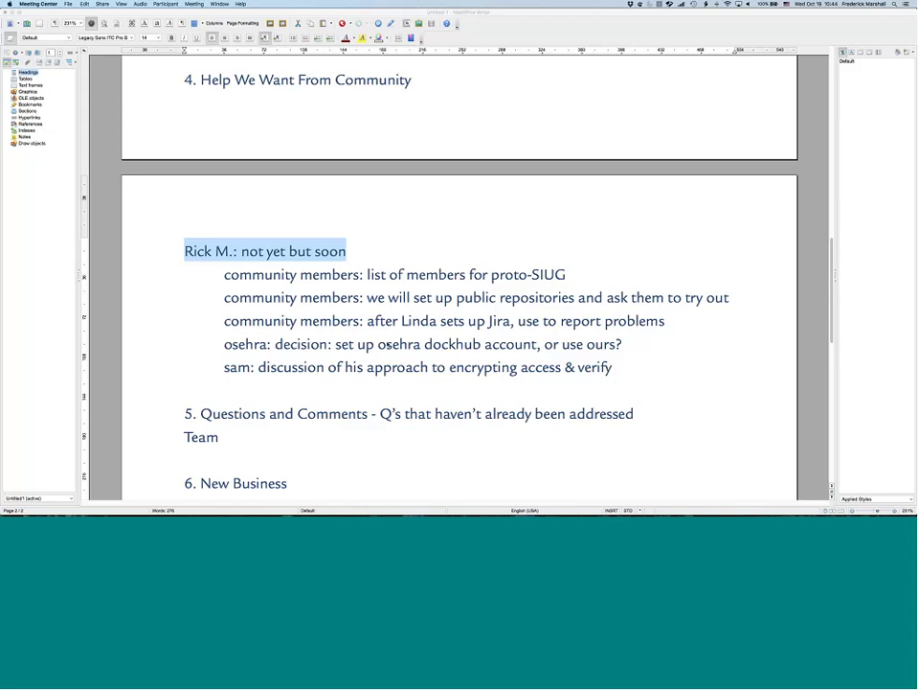
- Correct "dockhub" to "dockerhub" in the agenda's osehra decision line
click(456, 344)
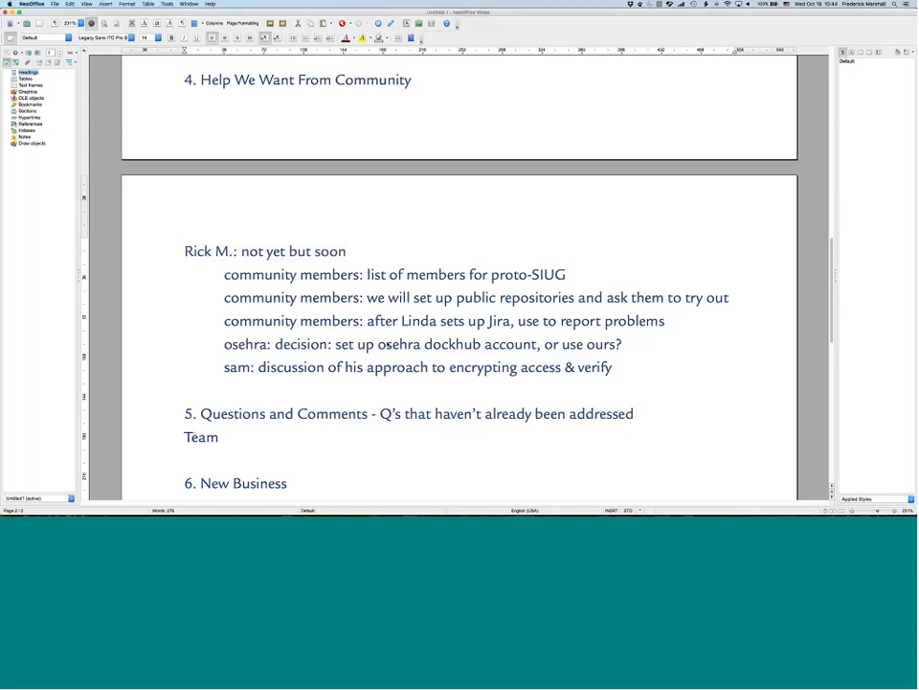
text(er)
click(662, 340)
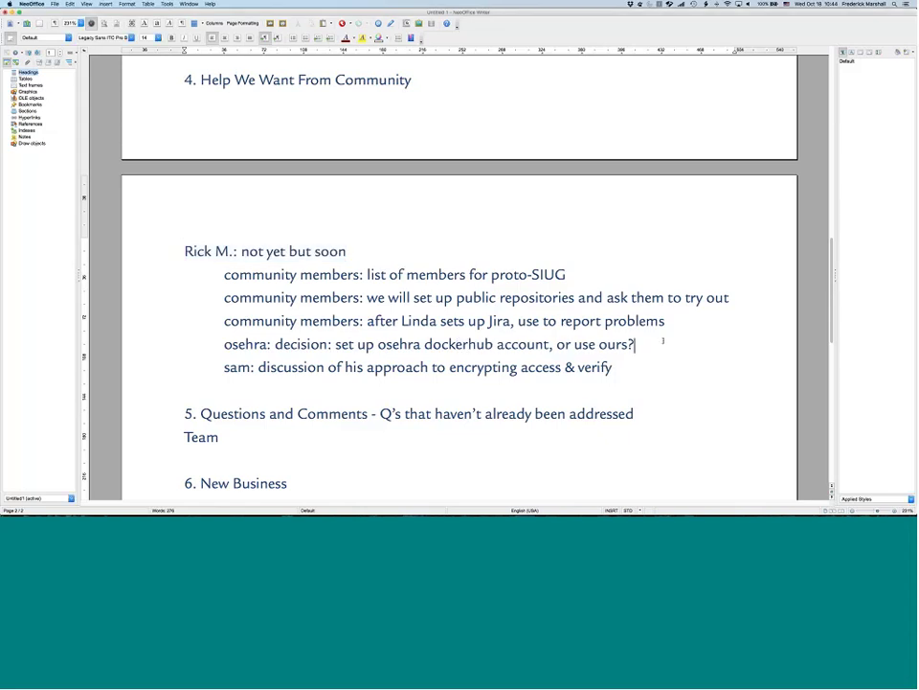